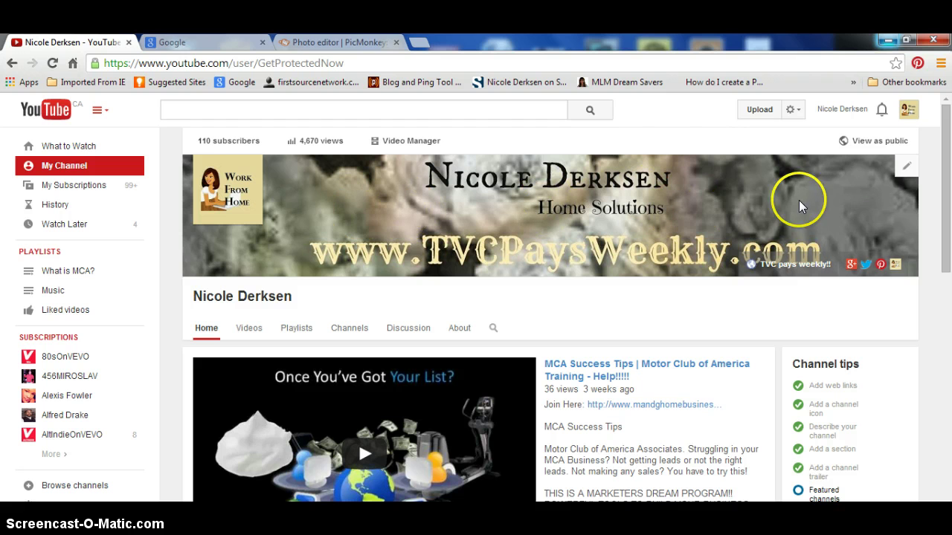
Choose Edit channel art from the channel banner's pencil icon.
{"action": "left_click", "coordinate": [904, 169]}
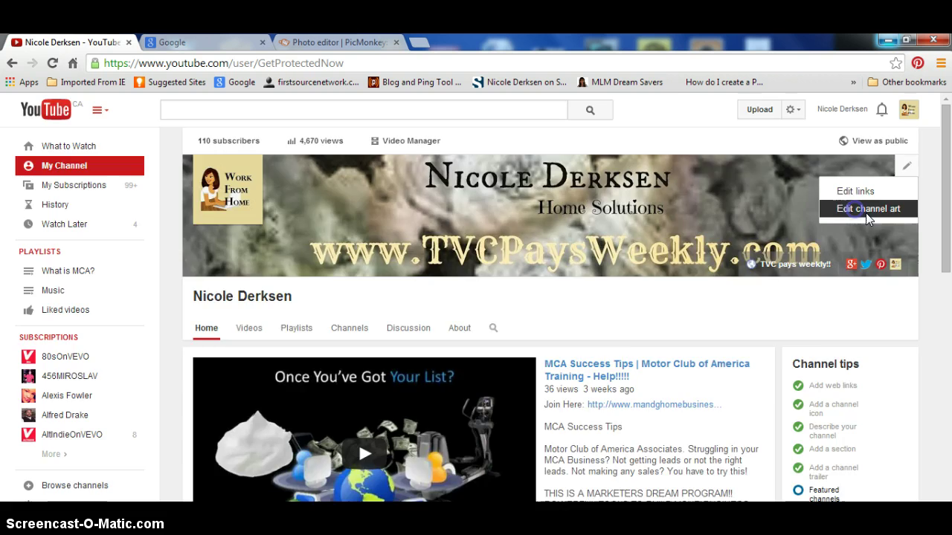
{"action": "left_click", "coordinate": [857, 212]}
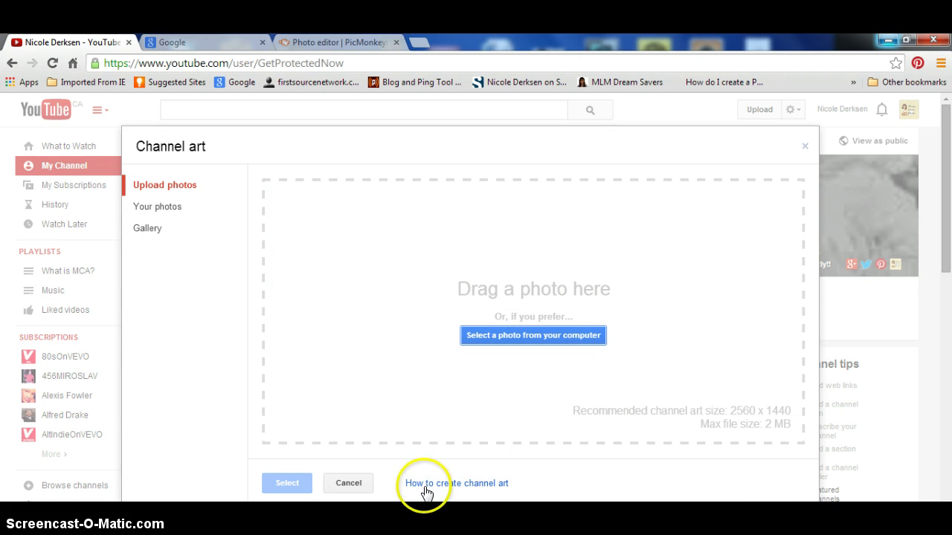
Open the How to create channel art guide and scroll down to the template guidelines.
{"action": "left_click", "coordinate": [486, 484]}
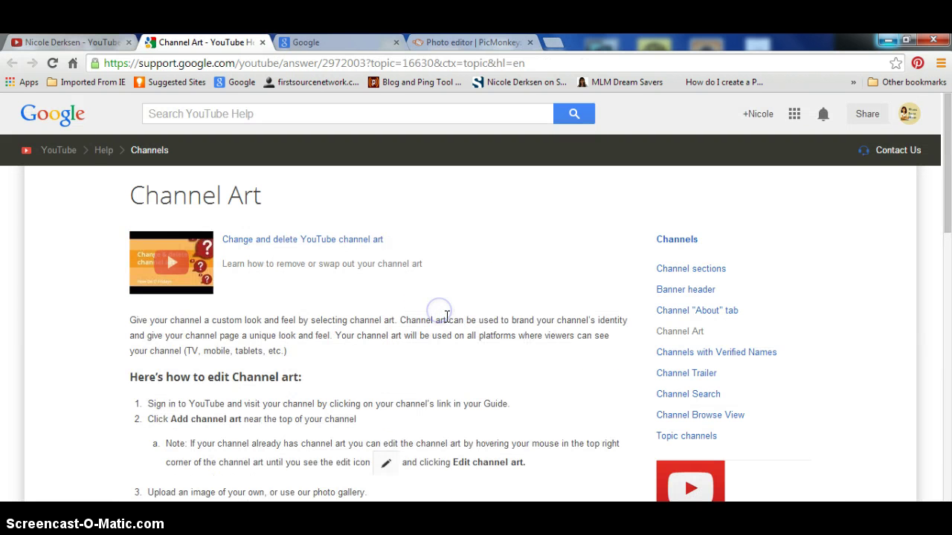
{"action": "scroll", "coordinate": [439, 316], "scroll_direction": "down", "scroll_amount": 3}
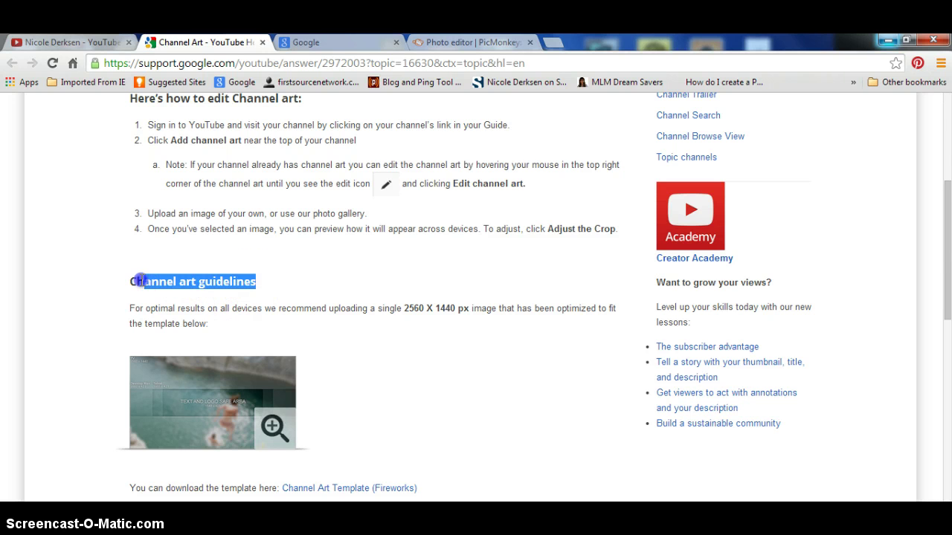
{"action": "left_click", "coordinate": [271, 331]}
{"action": "scroll", "coordinate": [283, 327], "scroll_direction": "down", "scroll_amount": 2}
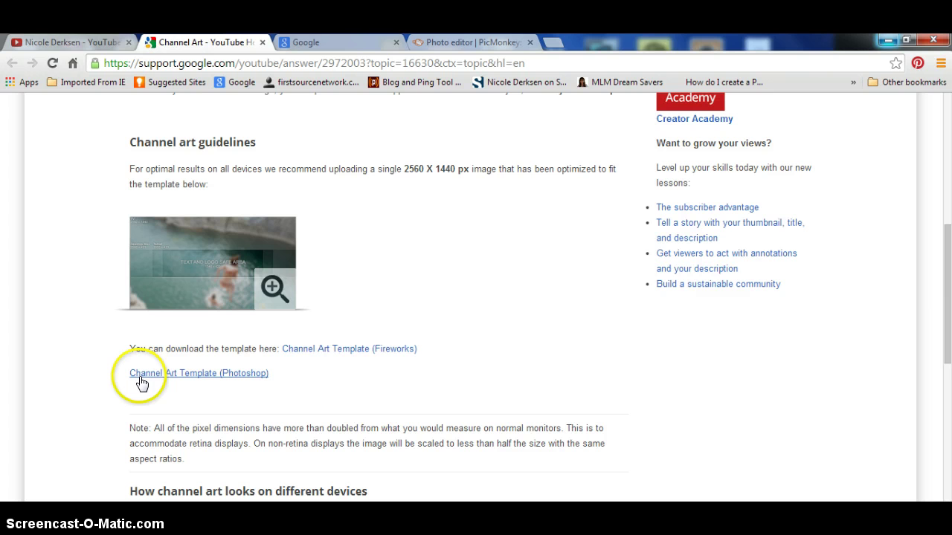
Save the Channel Art Template (Fireworks) to the Desktop, then go to the Google page.
{"action": "left_click", "coordinate": [358, 352]}
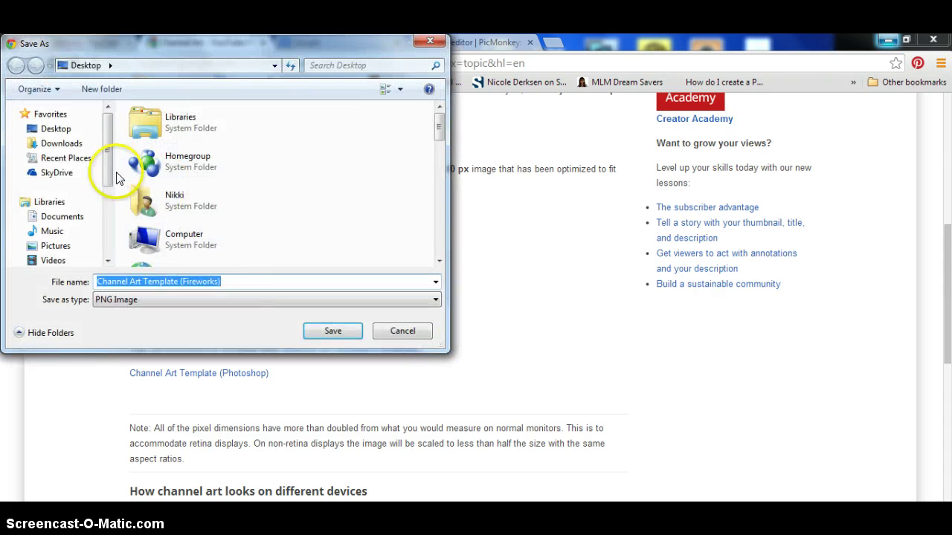
{"action": "left_click", "coordinate": [55, 129]}
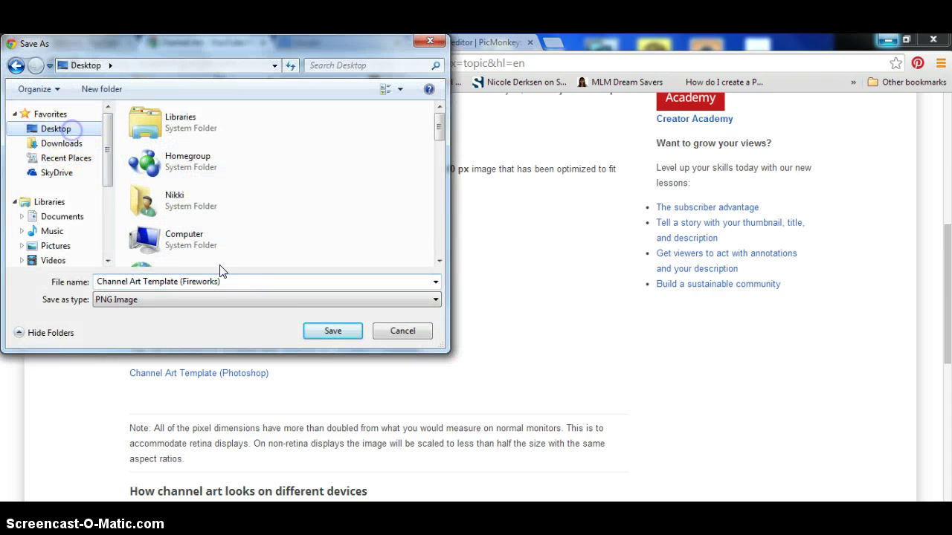
{"action": "left_click", "coordinate": [334, 336]}
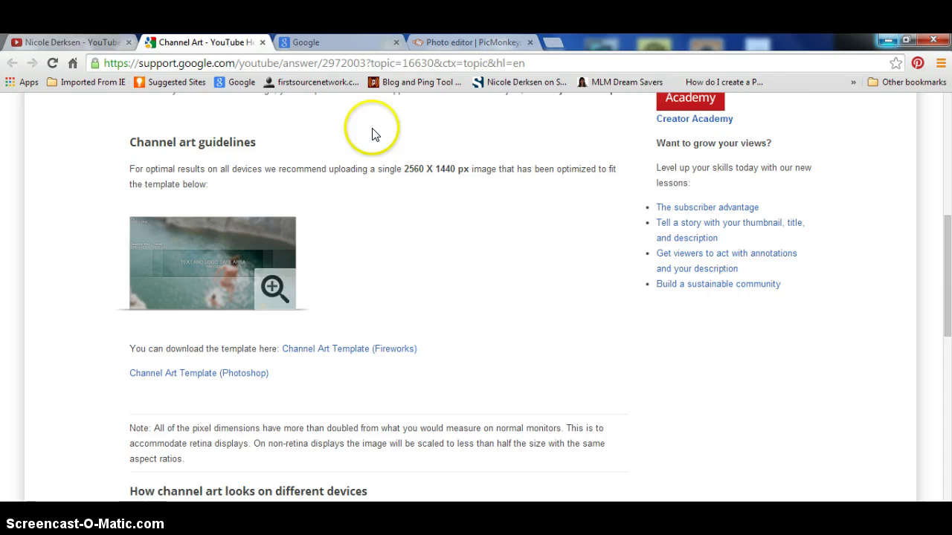
{"action": "left_click", "coordinate": [329, 46]}
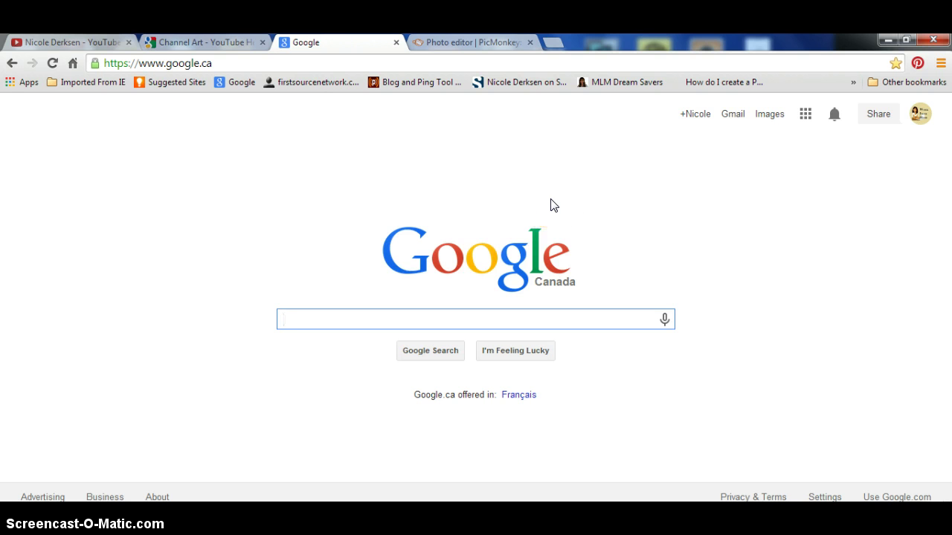
Search Google Images for 'tumblr backgrounds'.
{"action": "type", "text": "tumblr"}
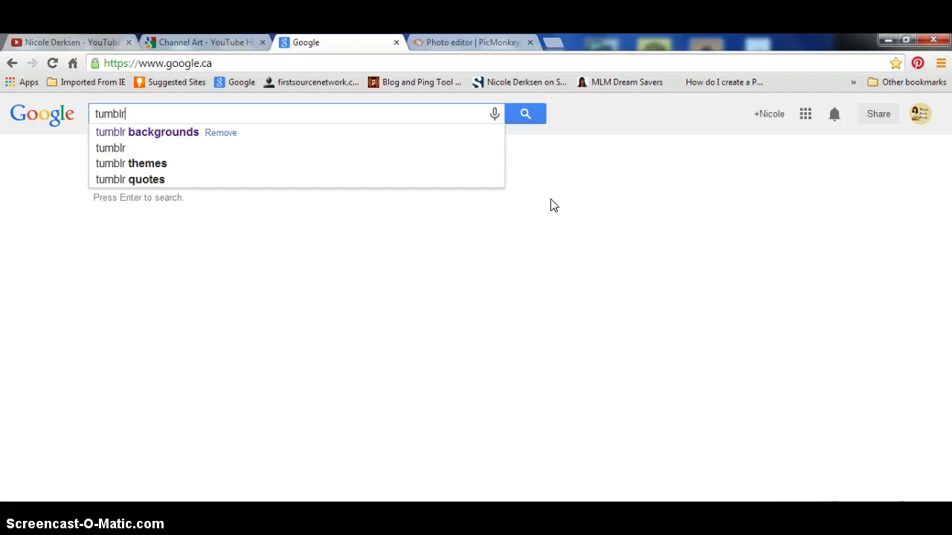
{"action": "left_click", "coordinate": [160, 132]}
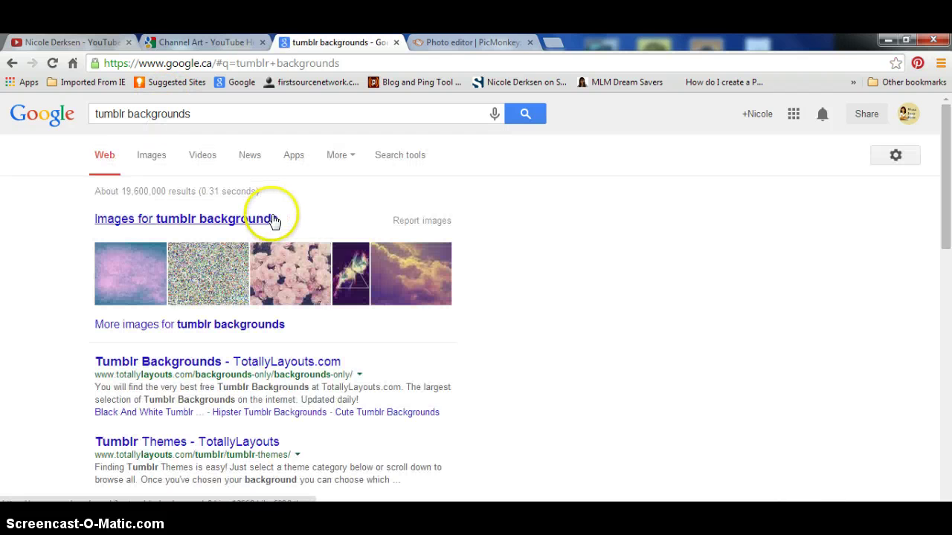
{"action": "left_click", "coordinate": [157, 158]}
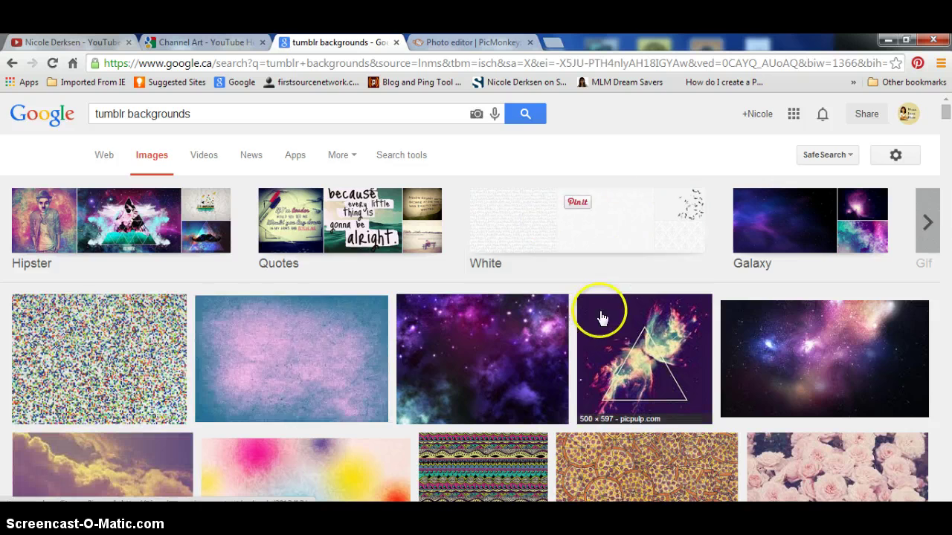
{"action": "scroll", "coordinate": [599, 316], "scroll_direction": "down", "scroll_amount": 4}
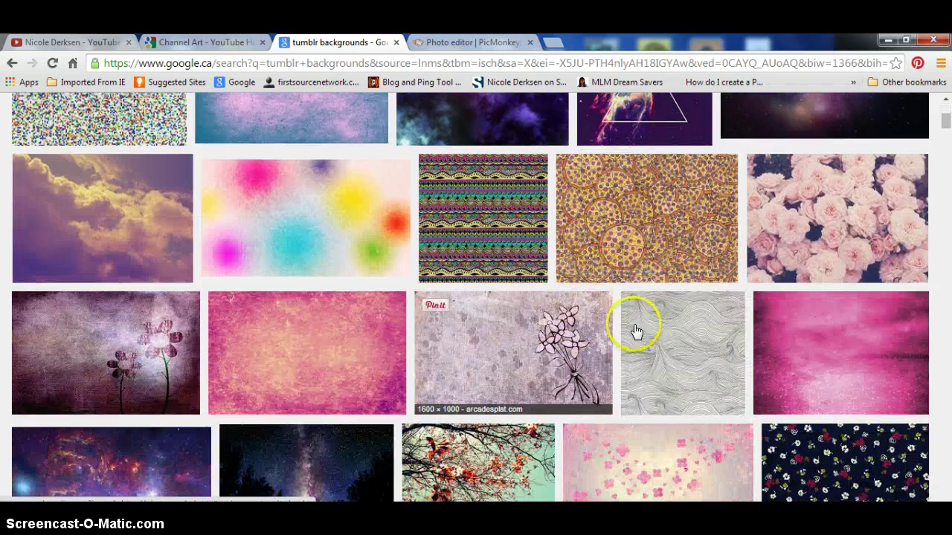
Save the pink roses background image to the Desktop.
{"action": "left_click", "coordinate": [873, 203]}
{"action": "right_click", "coordinate": [342, 331]}
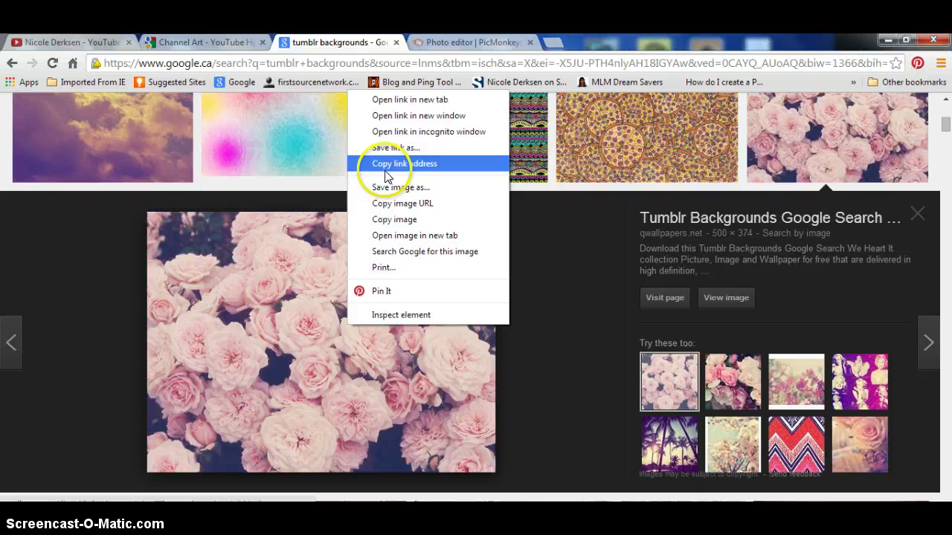
{"action": "left_click", "coordinate": [390, 188]}
{"action": "left_click", "coordinate": [331, 330]}
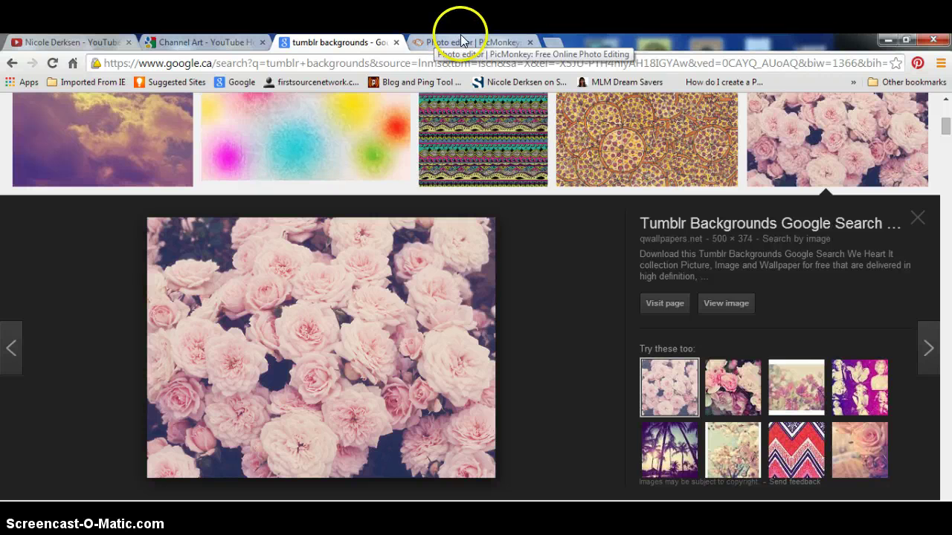
Open Channel Art Template (Fireworks) (1) from the computer in PicMonkey's editor.
{"action": "left_click", "coordinate": [479, 43]}
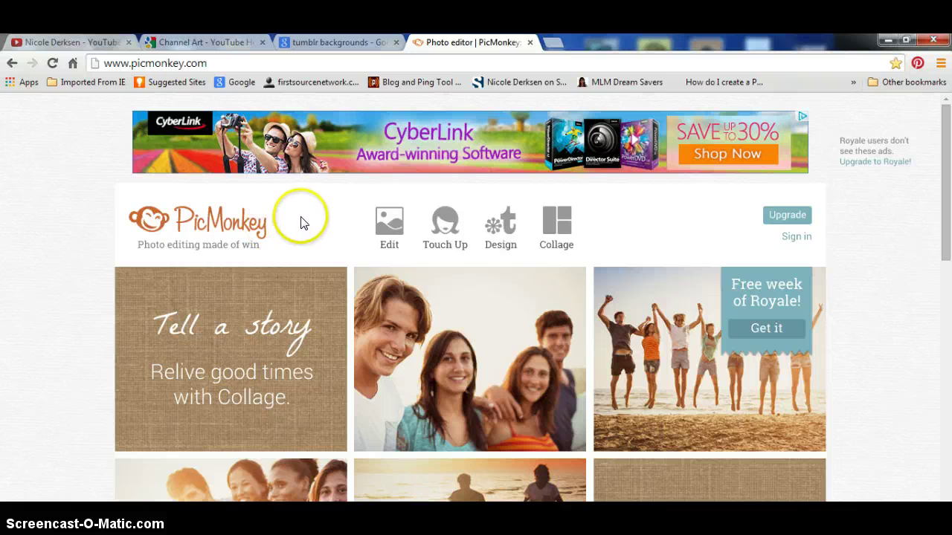
{"action": "left_click", "coordinate": [386, 226]}
{"action": "left_click", "coordinate": [232, 211]}
{"action": "scroll", "coordinate": [305, 221], "scroll_direction": "down", "scroll_amount": 5}
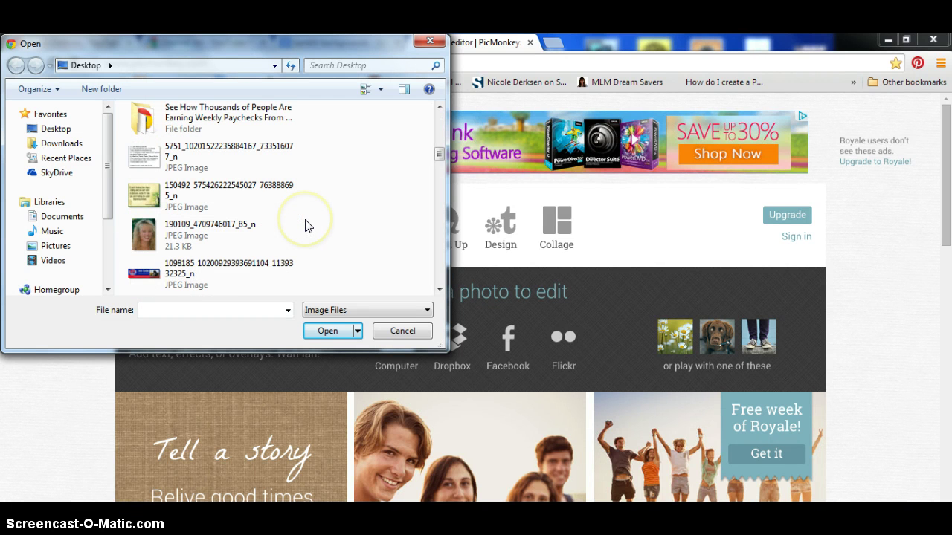
{"action": "scroll", "coordinate": [307, 226], "scroll_direction": "down", "scroll_amount": 10}
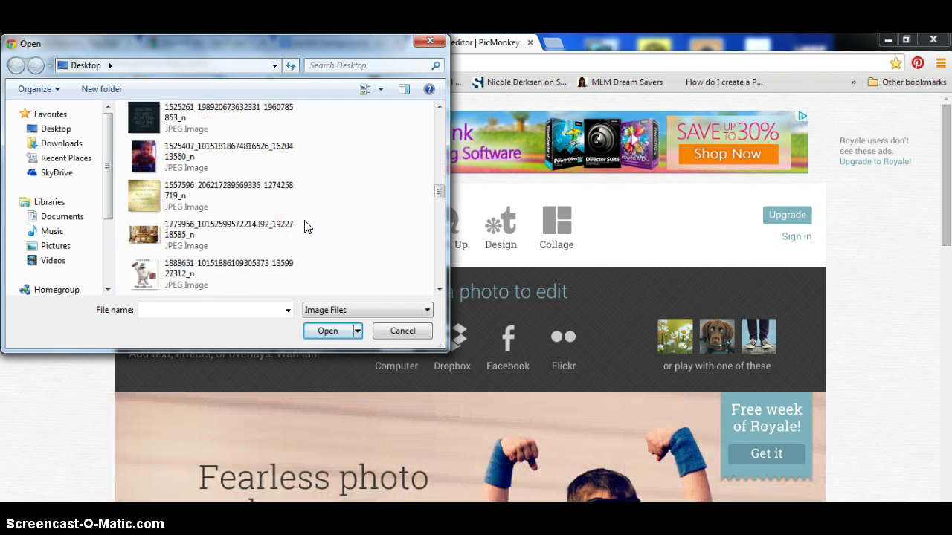
{"action": "scroll", "coordinate": [307, 227], "scroll_direction": "down", "scroll_amount": 5}
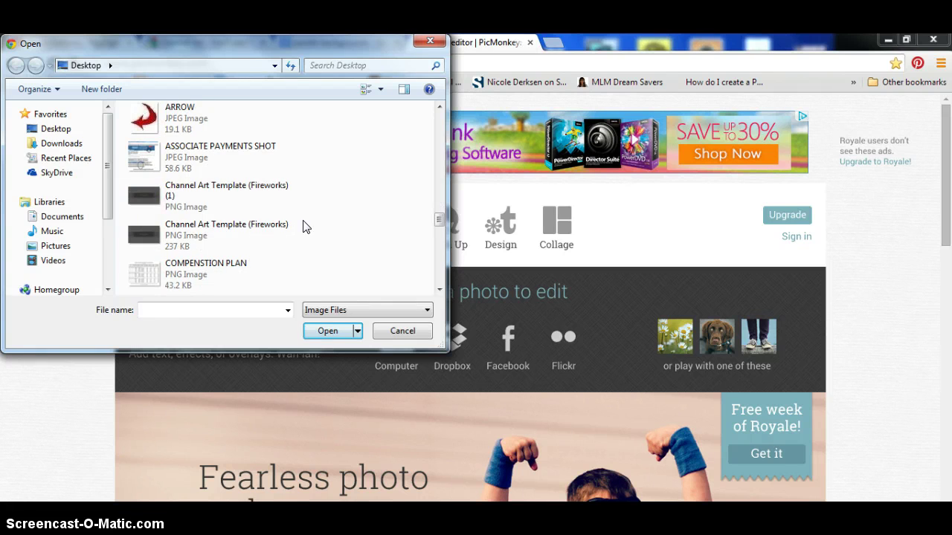
{"action": "left_click", "coordinate": [251, 198]}
{"action": "left_click", "coordinate": [325, 330]}
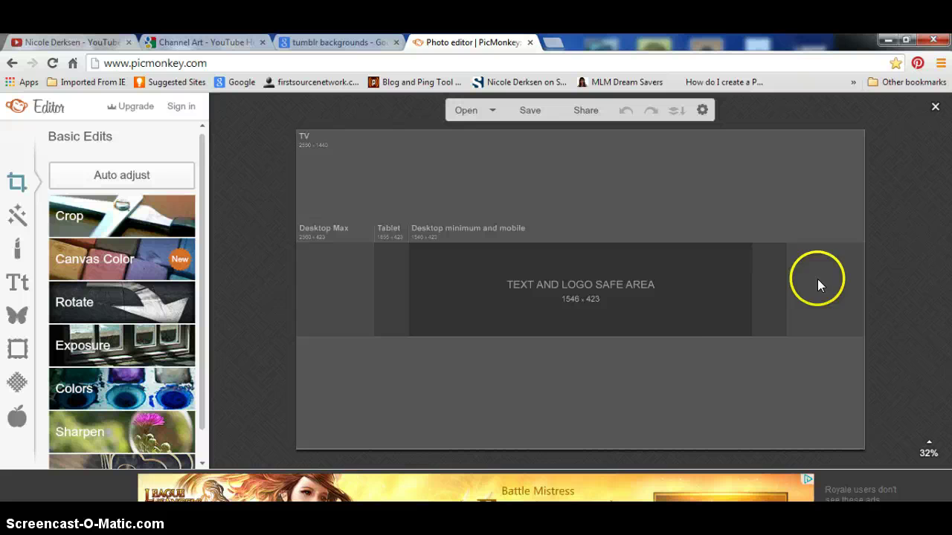
Pick Special Elite from the Text tool's font list and add a text box to the canvas.
{"action": "left_click", "coordinate": [19, 287]}
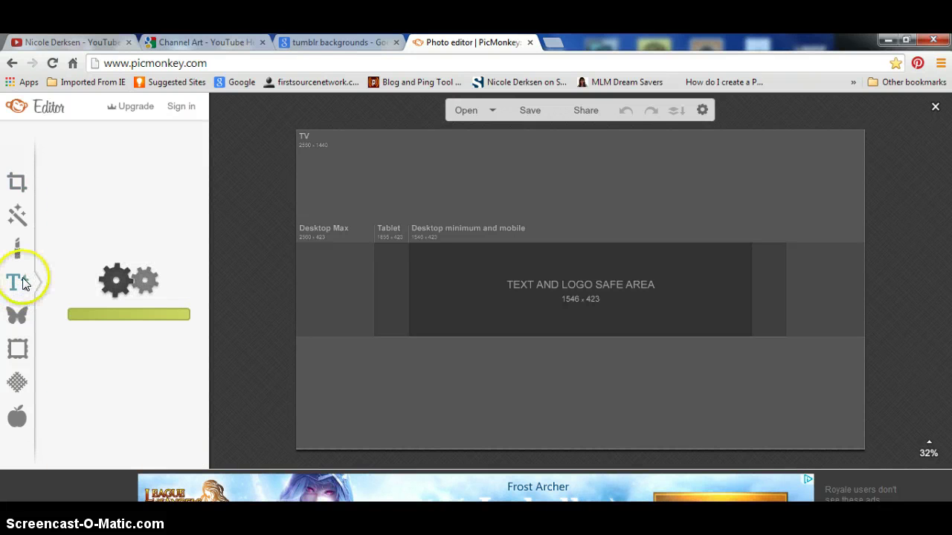
{"action": "scroll", "coordinate": [131, 320], "scroll_direction": "down", "scroll_amount": 2}
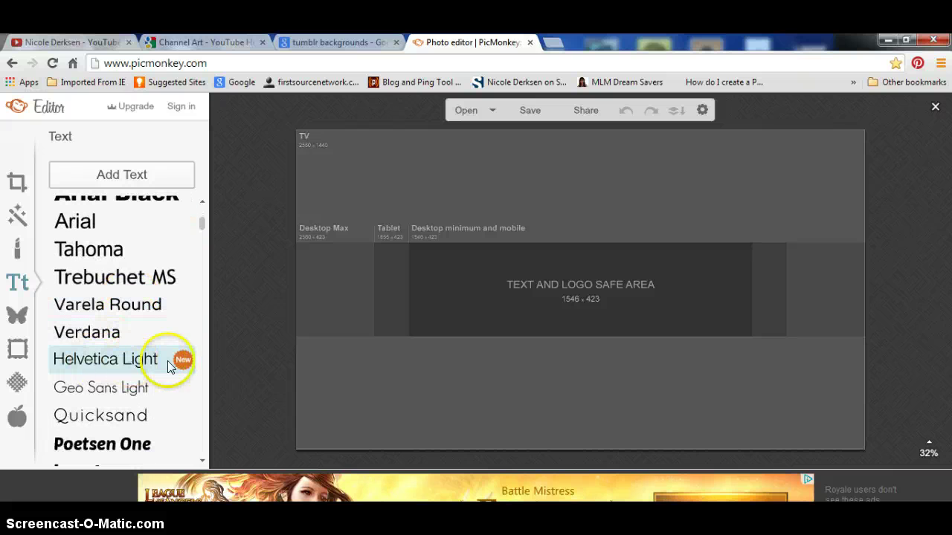
{"action": "scroll", "coordinate": [131, 357], "scroll_direction": "down", "scroll_amount": 4}
{"action": "scroll", "coordinate": [131, 349], "scroll_direction": "down", "scroll_amount": 7}
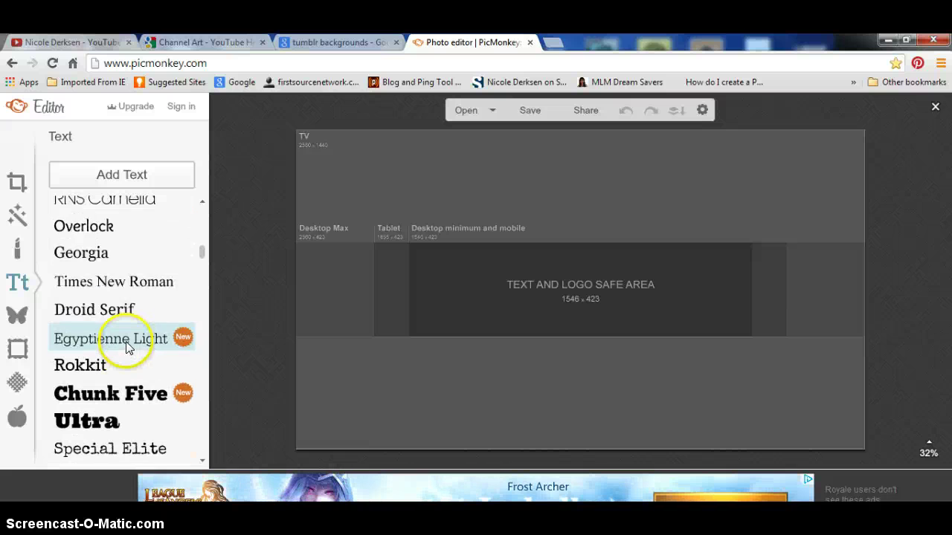
{"action": "scroll", "coordinate": [128, 330], "scroll_direction": "down", "scroll_amount": 4}
{"action": "scroll", "coordinate": [131, 335], "scroll_direction": "down", "scroll_amount": 9}
{"action": "scroll", "coordinate": [128, 330], "scroll_direction": "down", "scroll_amount": 5}
{"action": "scroll", "coordinate": [127, 329], "scroll_direction": "down", "scroll_amount": 7}
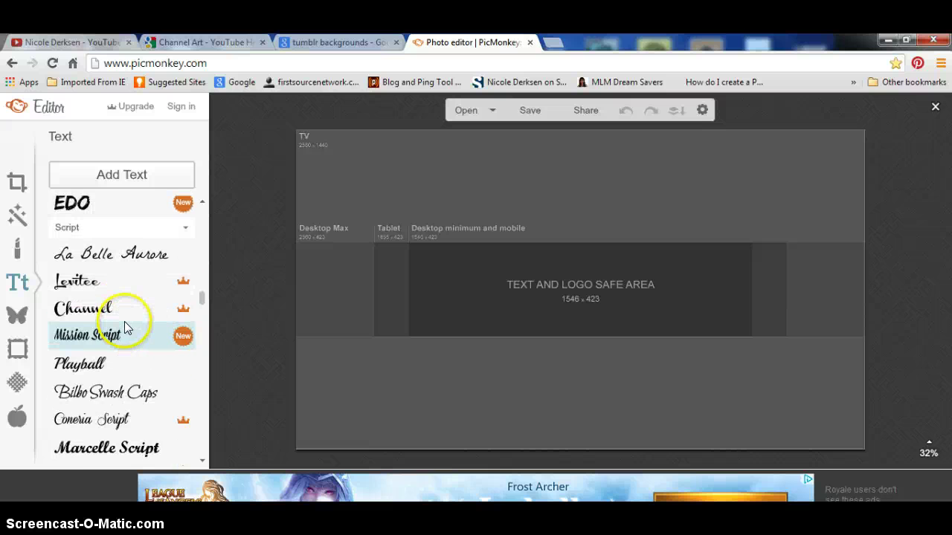
{"action": "scroll", "coordinate": [127, 326], "scroll_direction": "down", "scroll_amount": 2}
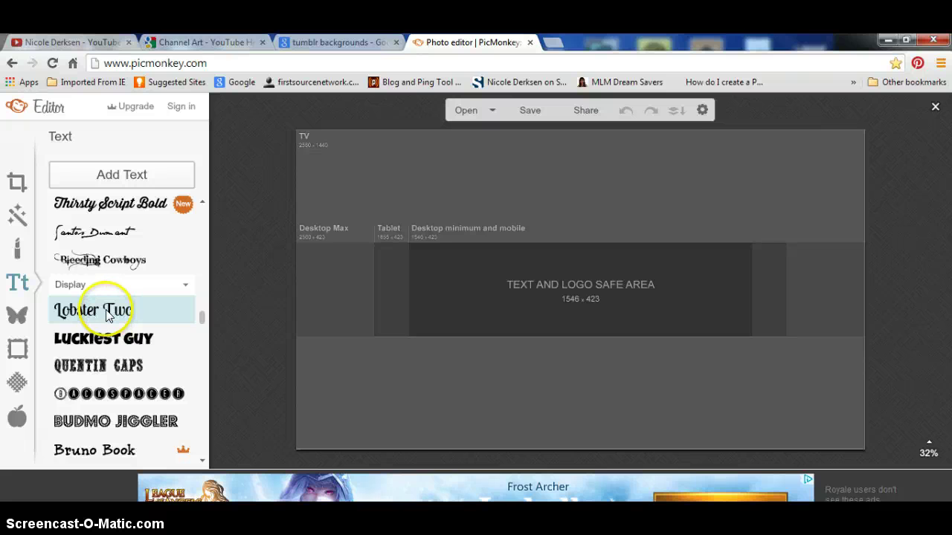
{"action": "scroll", "coordinate": [105, 214], "scroll_direction": "up", "scroll_amount": 2}
{"action": "scroll", "coordinate": [105, 214], "scroll_direction": "up", "scroll_amount": 20}
{"action": "scroll", "coordinate": [77, 202], "scroll_direction": "up", "scroll_amount": 5}
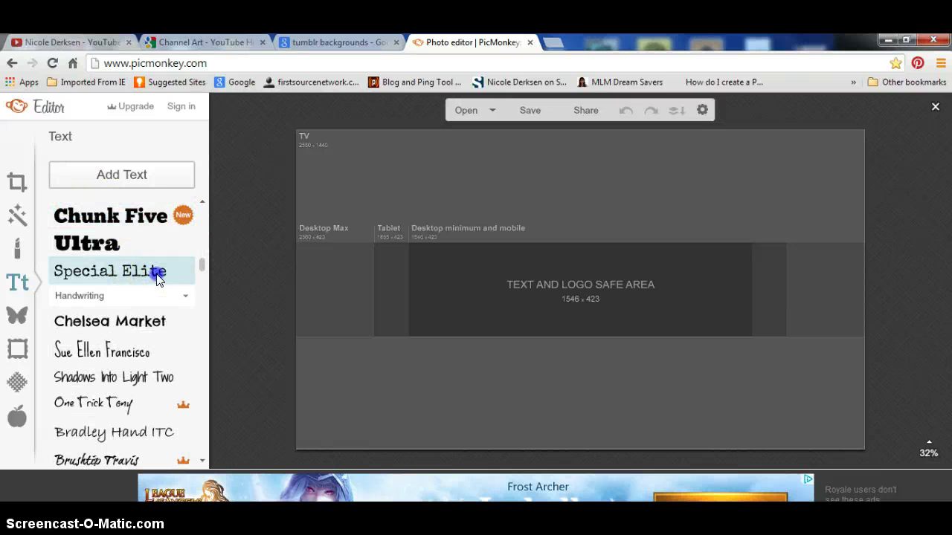
{"action": "left_click", "coordinate": [159, 277]}
{"action": "left_click", "coordinate": [106, 178]}
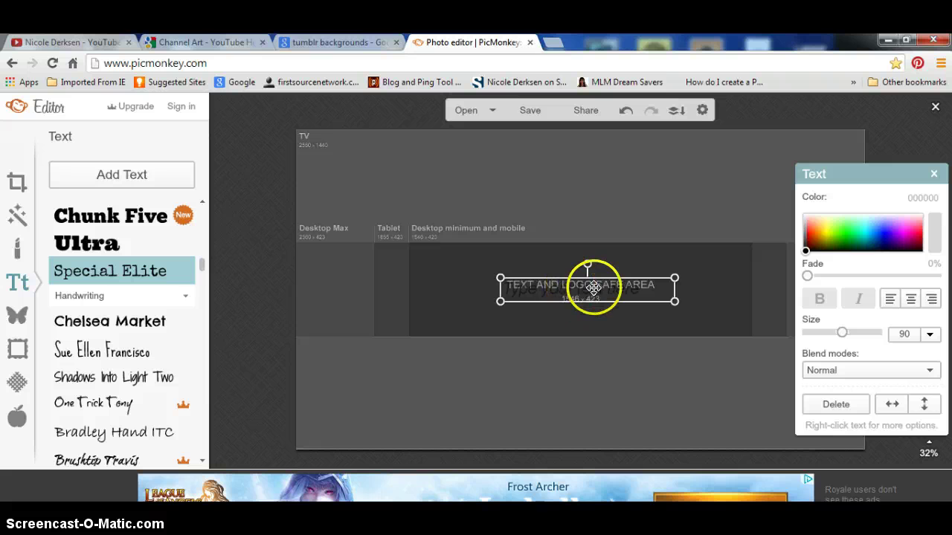
Type the channel owner's name in the text box and position it within the safe area.
{"action": "left_click", "coordinate": [642, 296]}
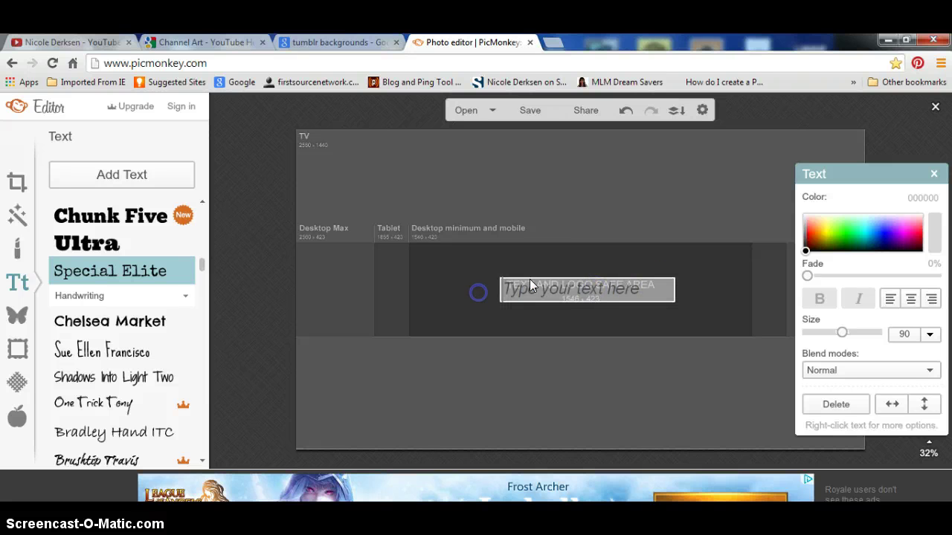
{"action": "type", "text": "Nicole"}
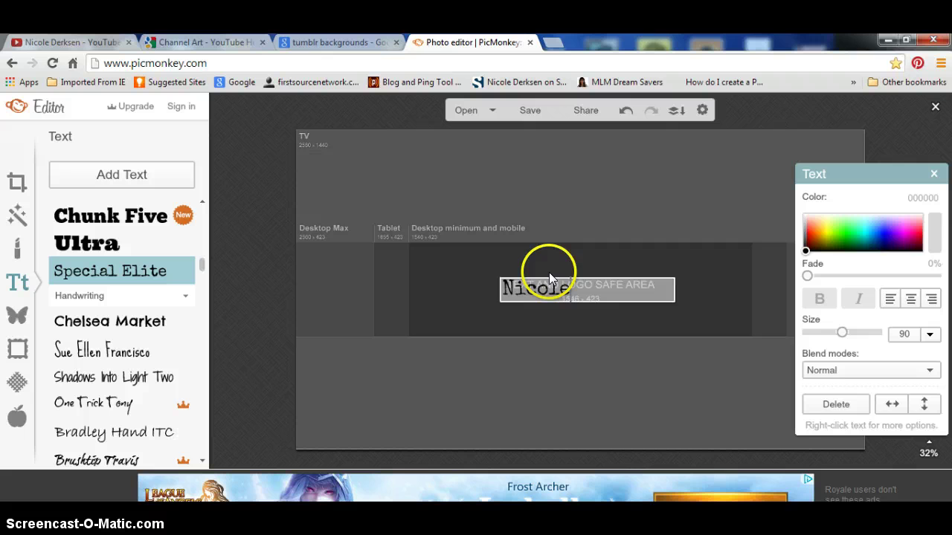
{"action": "type", "text": " Derksen"}
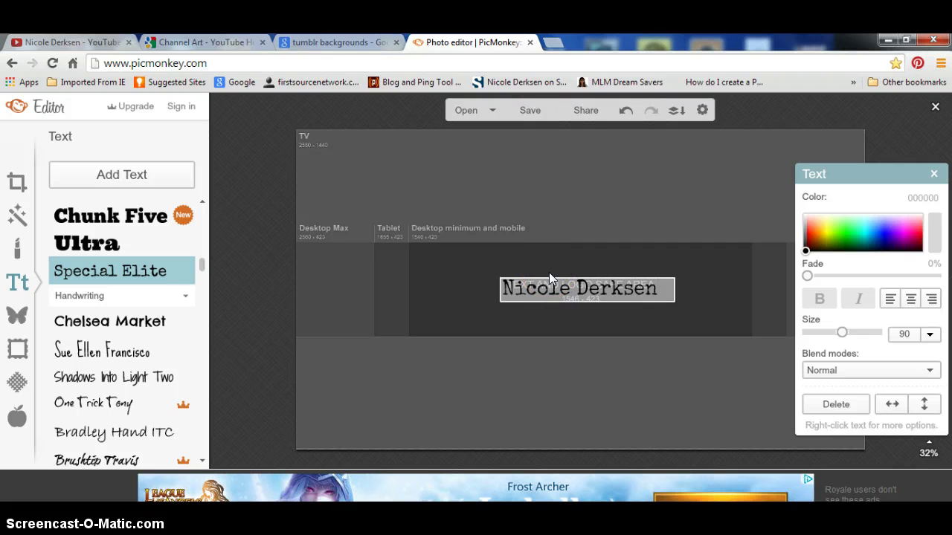
{"action": "left_click", "coordinate": [705, 284]}
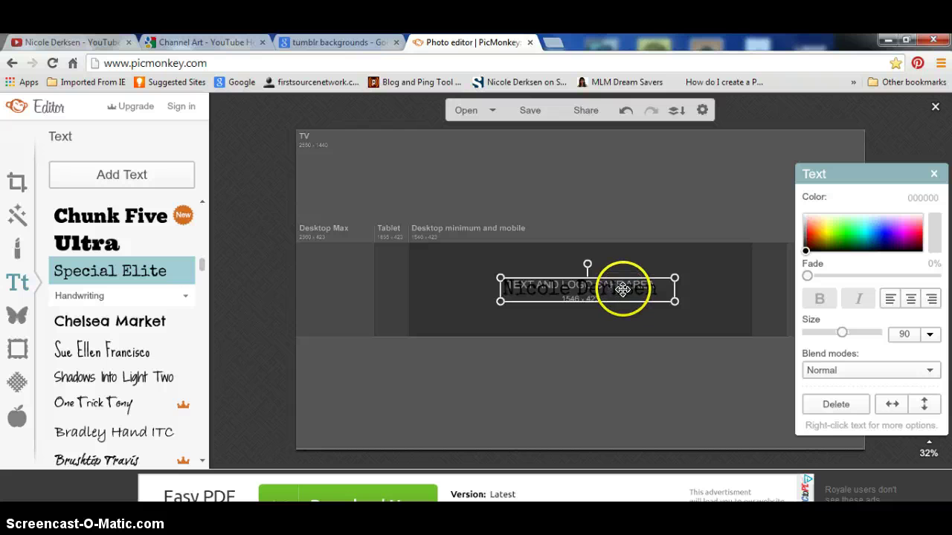
{"action": "left_click_drag", "start_coordinate": [598, 294], "coordinate": [594, 285]}
{"action": "left_click", "coordinate": [424, 299]}
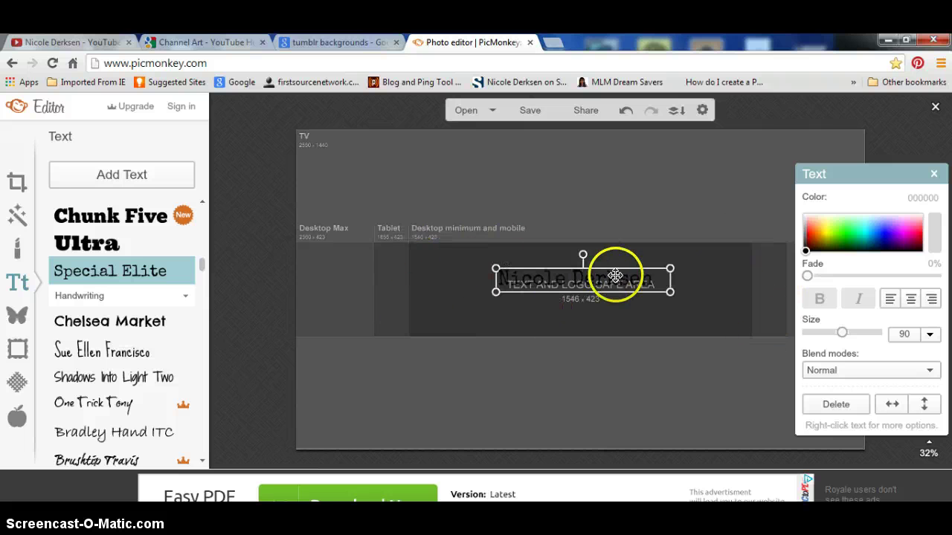
{"action": "left_click_drag", "start_coordinate": [620, 281], "coordinate": [511, 269]}
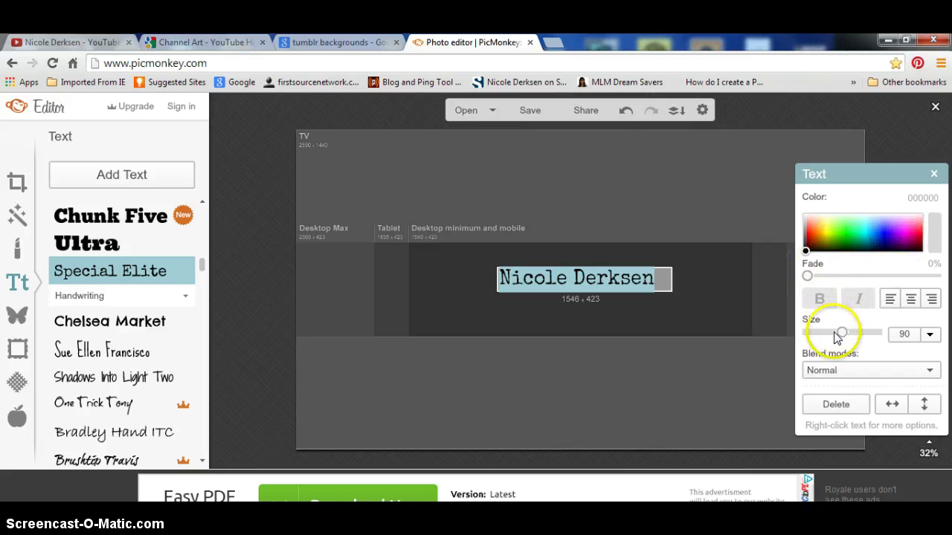
Reduce the name text from size 90 to 80 and deselect it.
{"action": "left_click_drag", "start_coordinate": [841, 334], "coordinate": [837, 336]}
{"action": "left_click", "coordinate": [819, 299]}
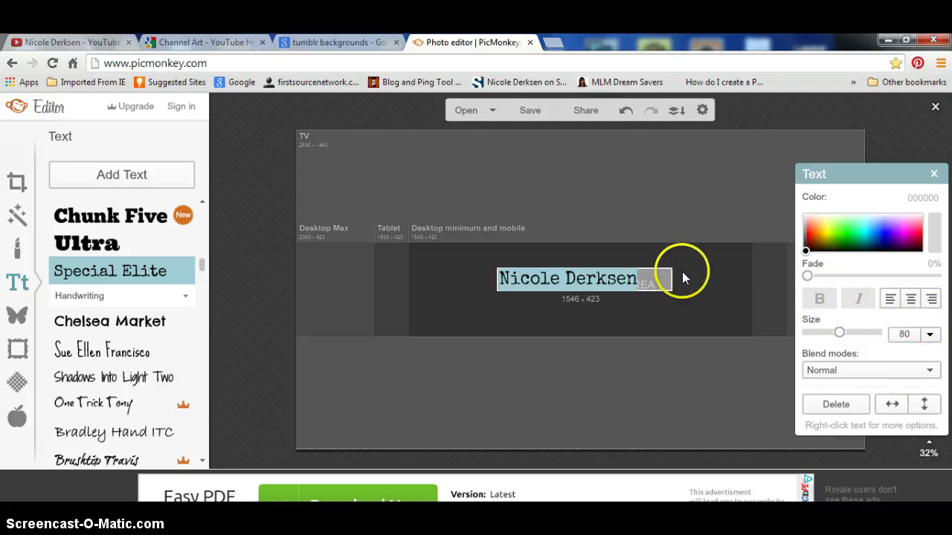
{"action": "left_click", "coordinate": [700, 280]}
{"action": "left_click", "coordinate": [632, 280]}
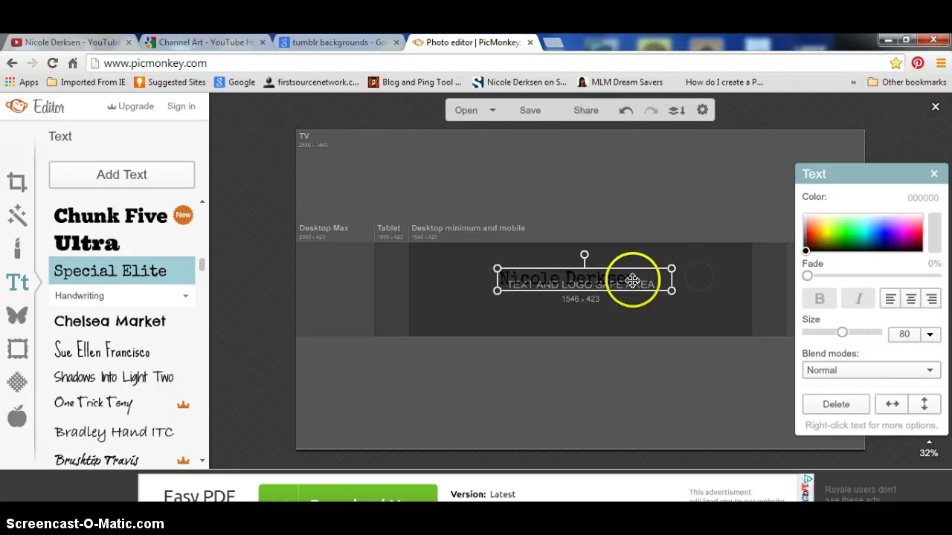
{"action": "left_click", "coordinate": [456, 298]}
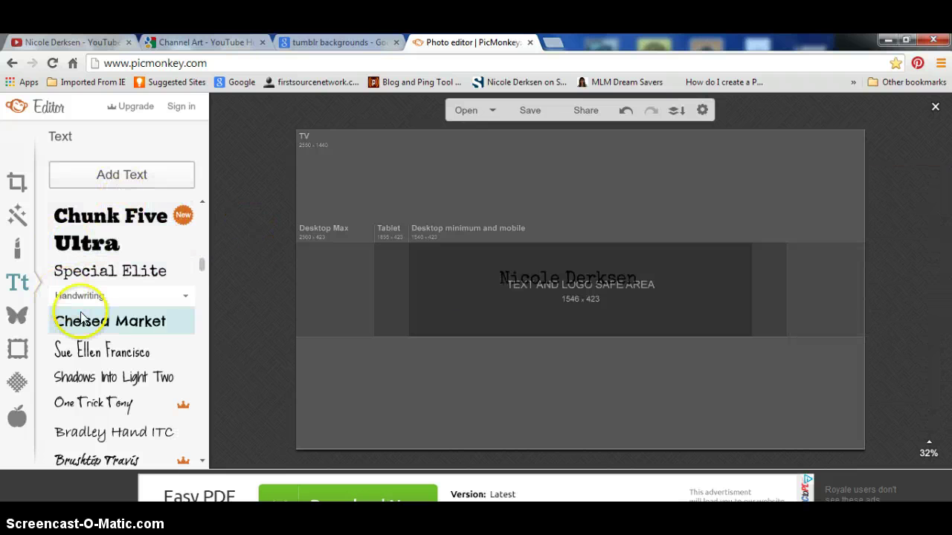
{"action": "scroll", "coordinate": [82, 318], "scroll_direction": "down", "scroll_amount": 5}
{"action": "scroll", "coordinate": [111, 291], "scroll_direction": "up", "scroll_amount": 3}
{"action": "left_click", "coordinate": [121, 274]}
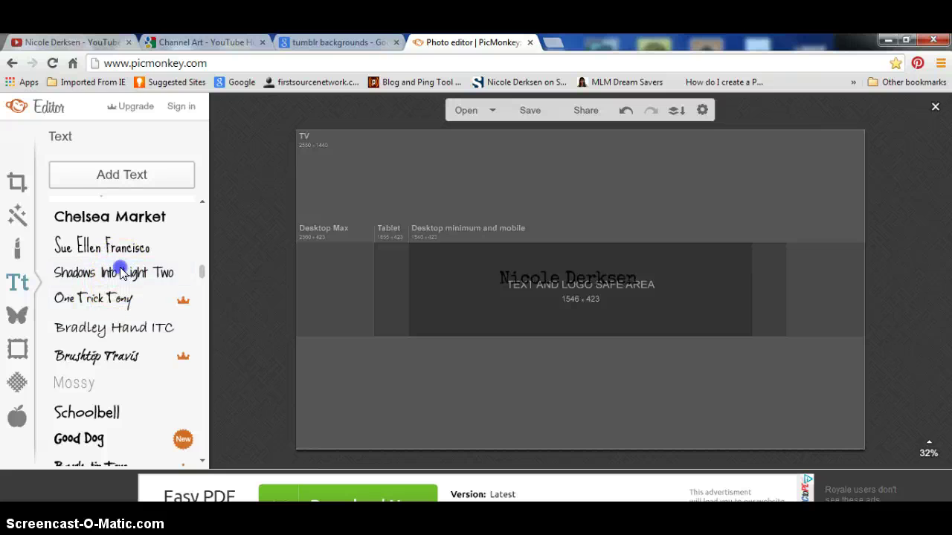
{"action": "left_click", "coordinate": [113, 178]}
{"action": "left_click_drag", "start_coordinate": [652, 281], "coordinate": [678, 303]}
{"action": "left_click", "coordinate": [659, 306]}
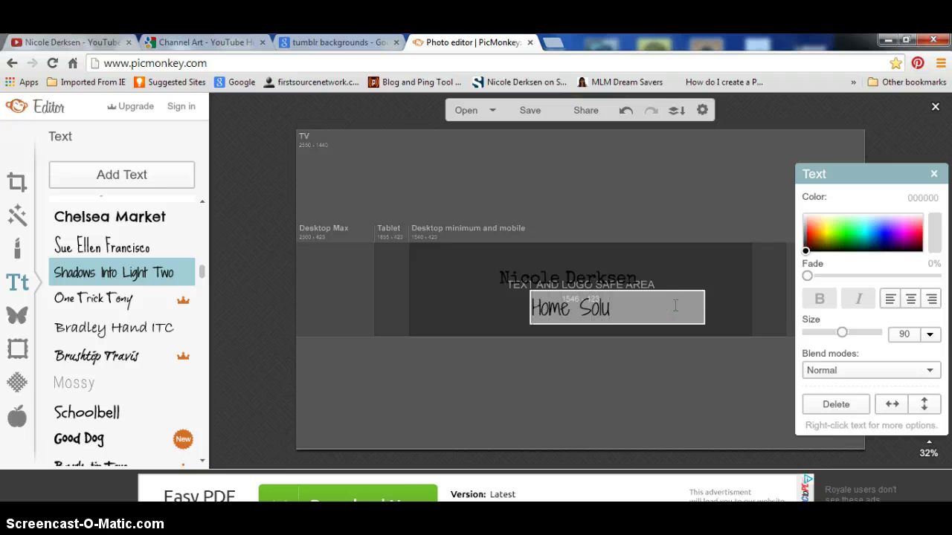
{"action": "left_click_drag", "start_coordinate": [654, 307], "coordinate": [531, 318]}
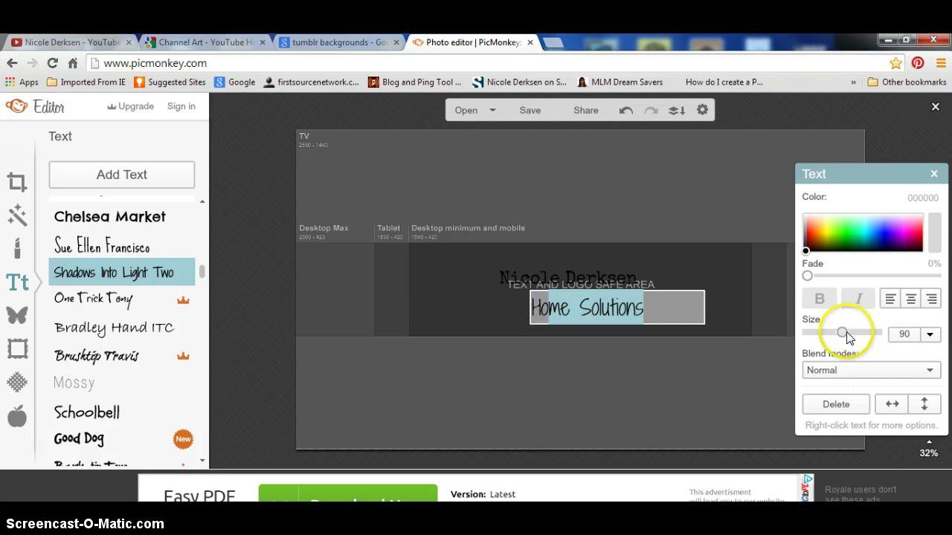
{"action": "left_click_drag", "start_coordinate": [842, 335], "coordinate": [830, 337]}
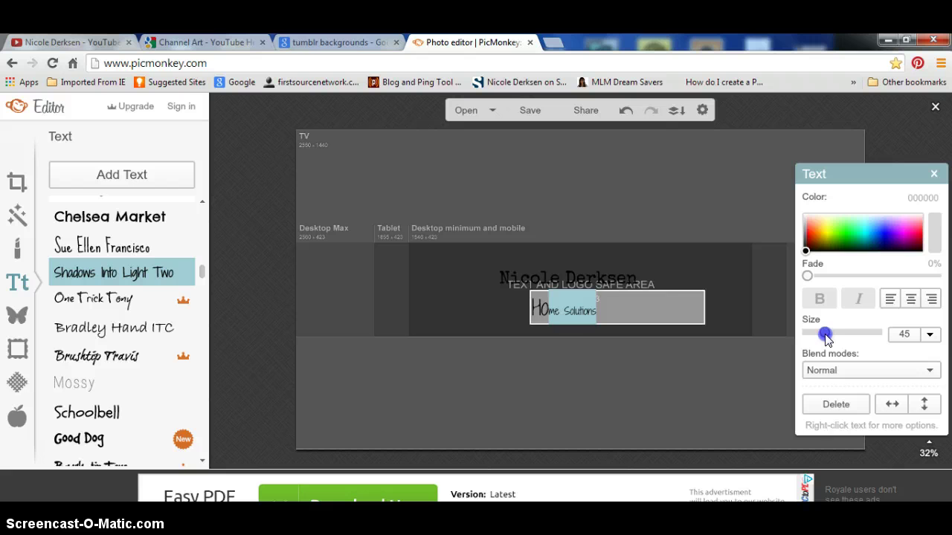
{"action": "left_click_drag", "start_coordinate": [676, 304], "coordinate": [531, 310]}
{"action": "left_click_drag", "start_coordinate": [843, 334], "coordinate": [833, 338]}
{"action": "left_click", "coordinate": [727, 296]}
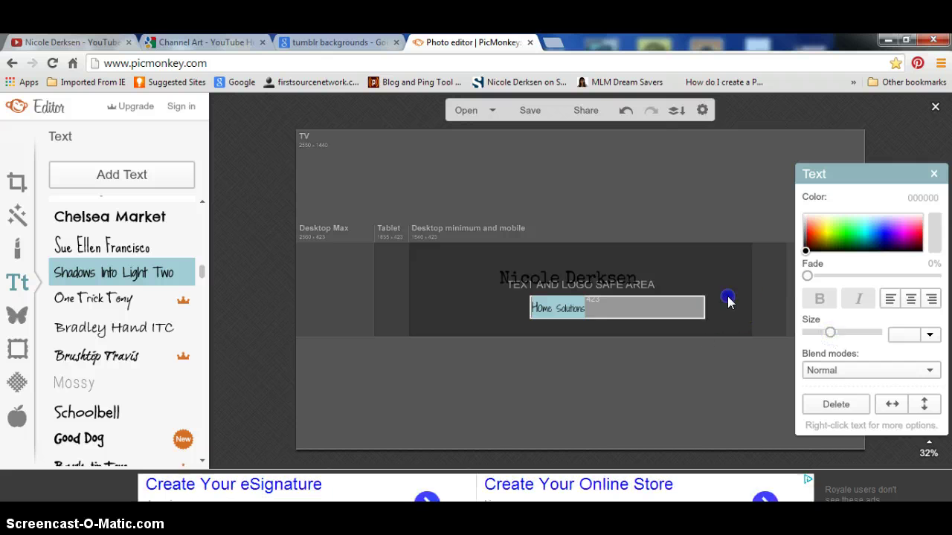
{"action": "left_click", "coordinate": [688, 256]}
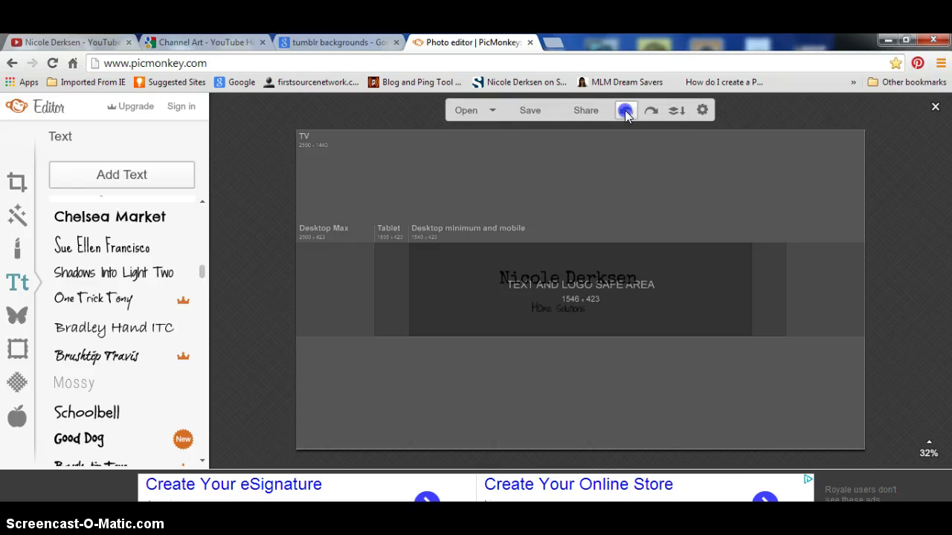
{"action": "left_click", "coordinate": [89, 177]}
Type 'Home Solutions' in the new text box and set it in La Belle Aurore script.
{"action": "left_click_drag", "start_coordinate": [576, 299], "coordinate": [586, 310]}
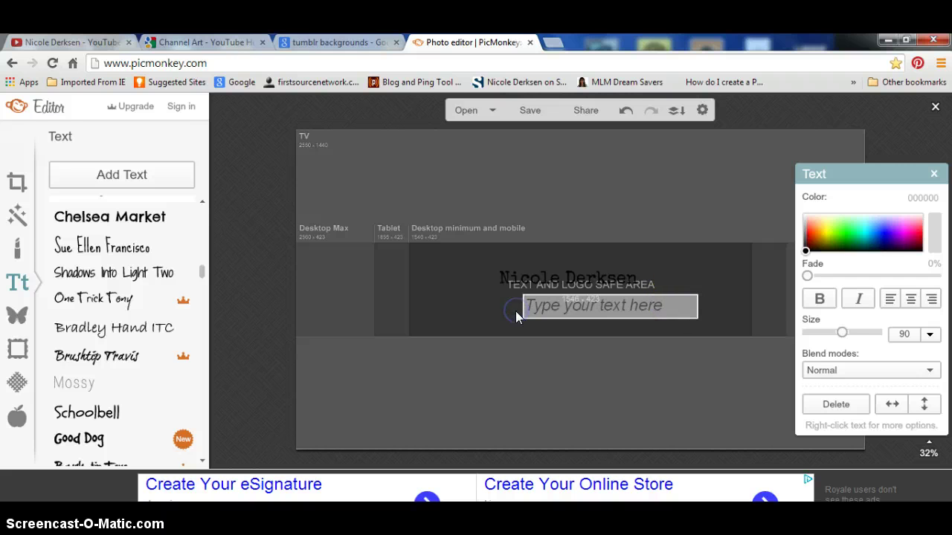
{"action": "type", "text": "Home Solutions"}
{"action": "left_click_drag", "start_coordinate": [618, 319], "coordinate": [531, 304]}
{"action": "left_click", "coordinate": [165, 340]}
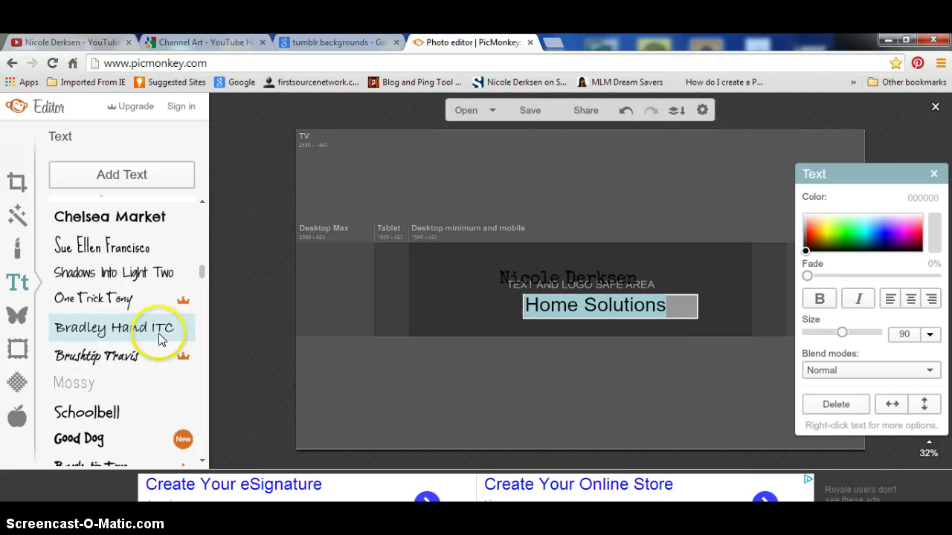
{"action": "scroll", "coordinate": [160, 338], "scroll_direction": "down", "scroll_amount": 6}
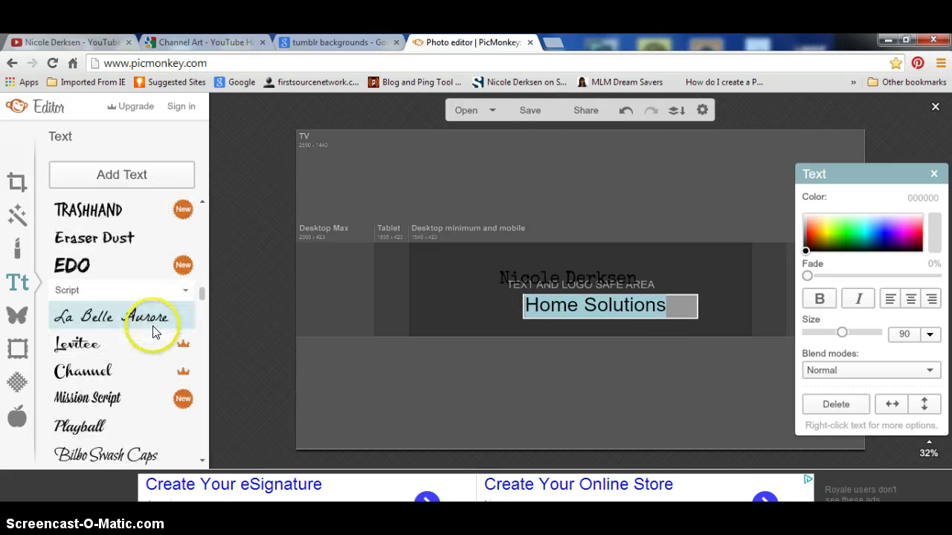
{"action": "left_click", "coordinate": [122, 308]}
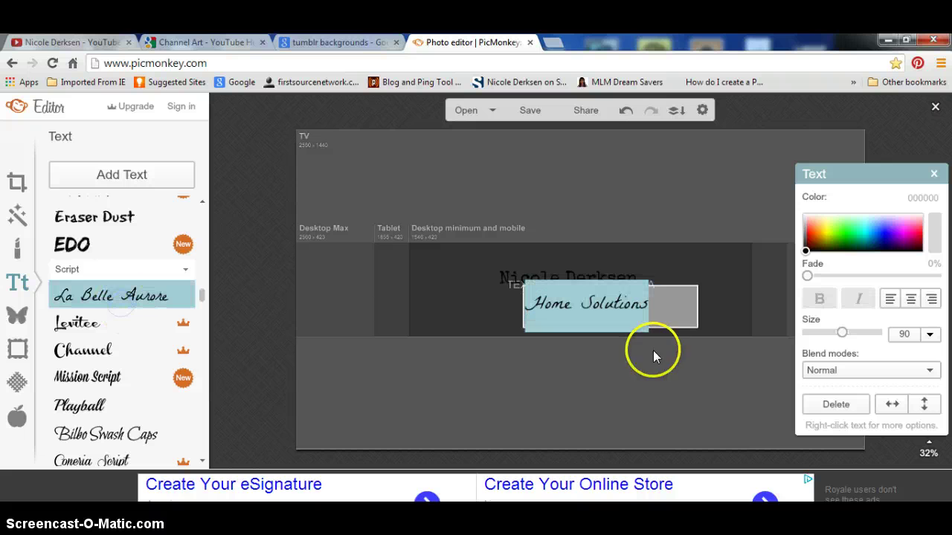
Set the tagline to size 51 and place it just under the name.
{"action": "left_click_drag", "start_coordinate": [844, 338], "coordinate": [831, 338]}
{"action": "left_click", "coordinate": [727, 307]}
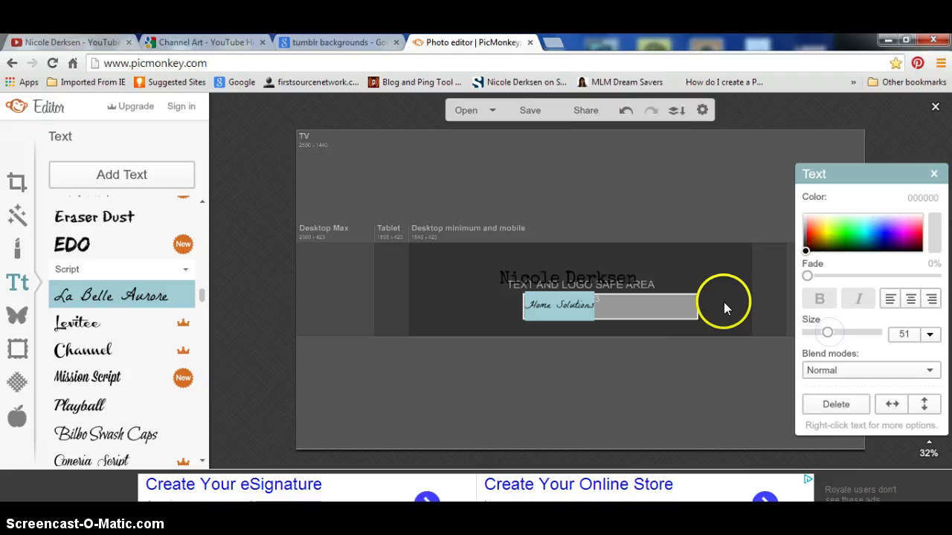
{"action": "left_click", "coordinate": [659, 314]}
{"action": "left_click", "coordinate": [706, 316]}
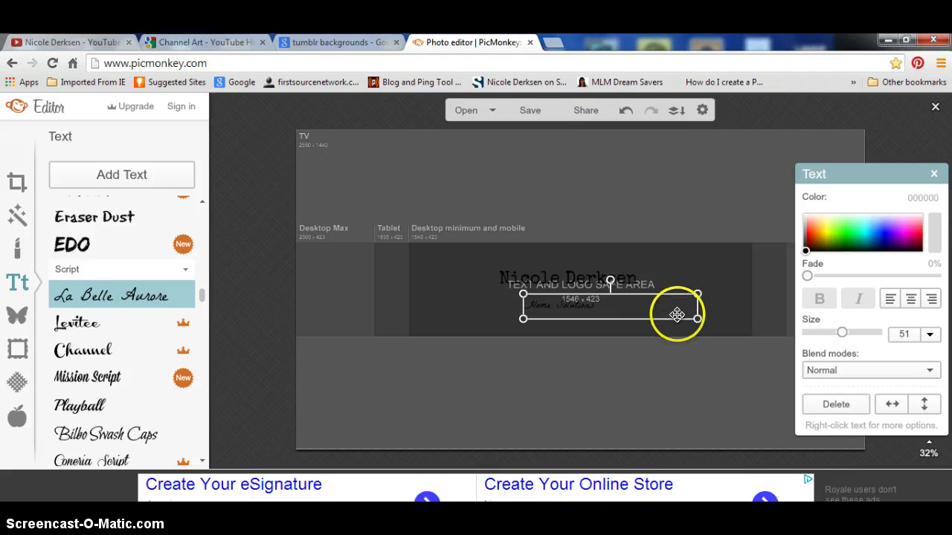
{"action": "left_click", "coordinate": [716, 316]}
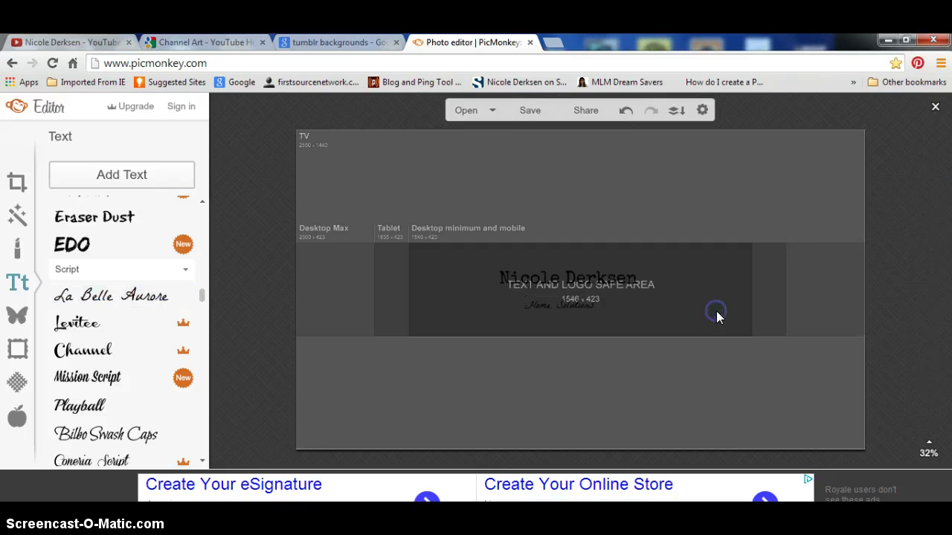
{"action": "left_click", "coordinate": [651, 307]}
{"action": "left_click_drag", "start_coordinate": [652, 306], "coordinate": [687, 293]}
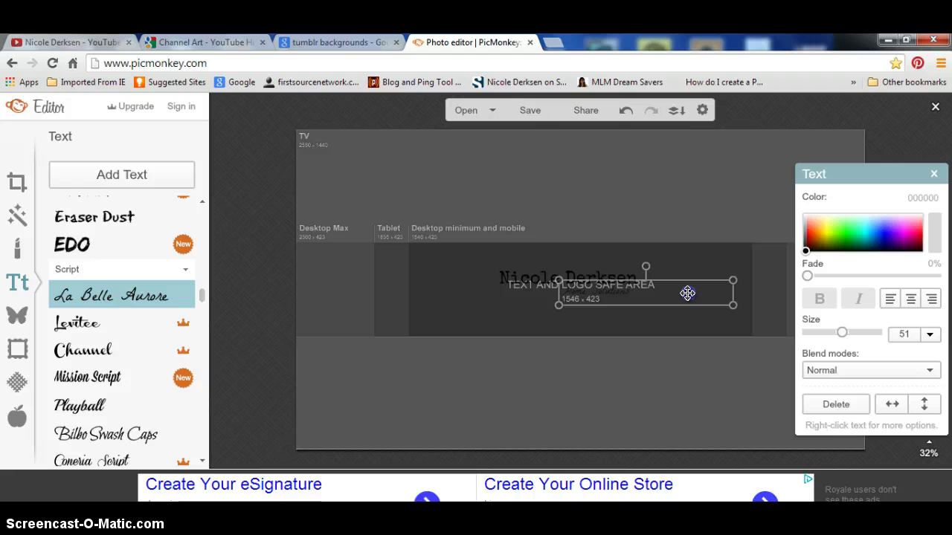
{"action": "left_click_drag", "start_coordinate": [695, 293], "coordinate": [695, 290]}
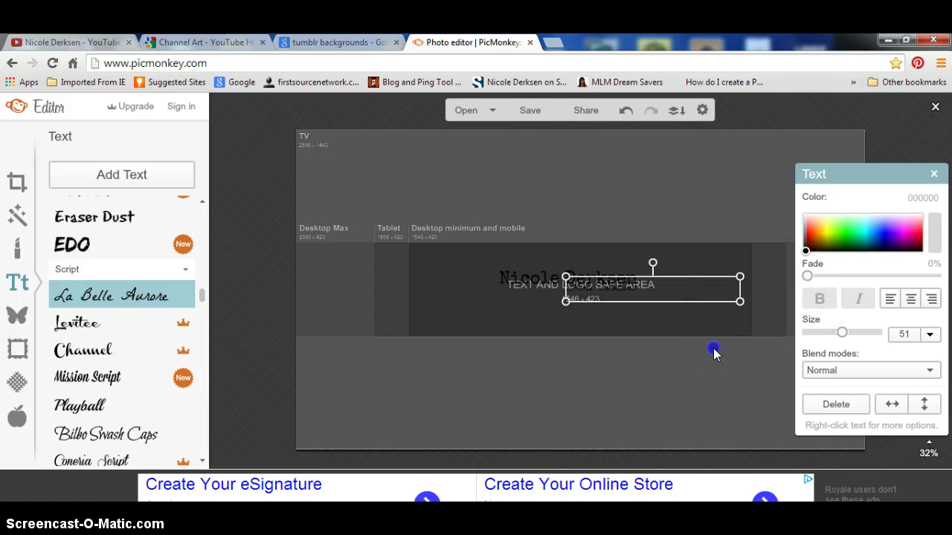
{"action": "left_click", "coordinate": [655, 321]}
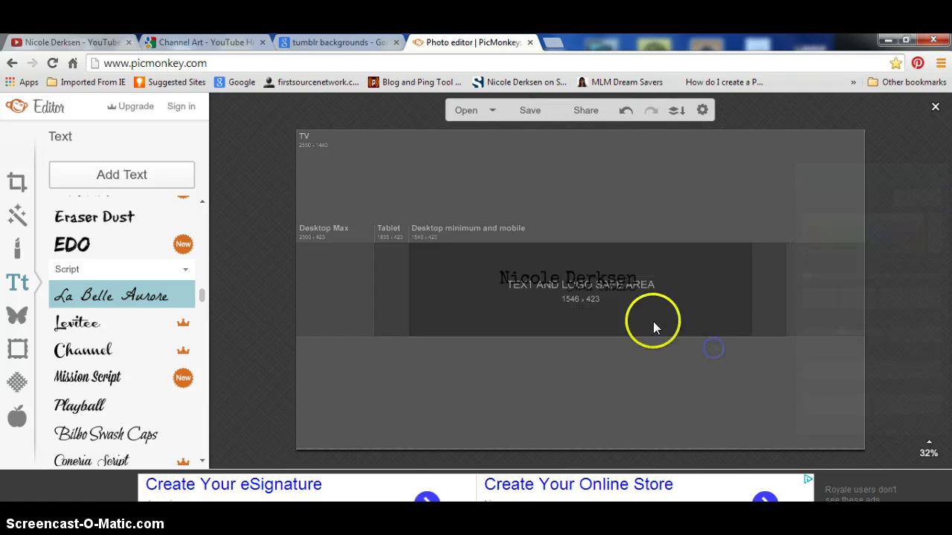
Start an overlay from the computer and browse the Pictures library folders for a photo.
{"action": "left_click", "coordinate": [16, 320]}
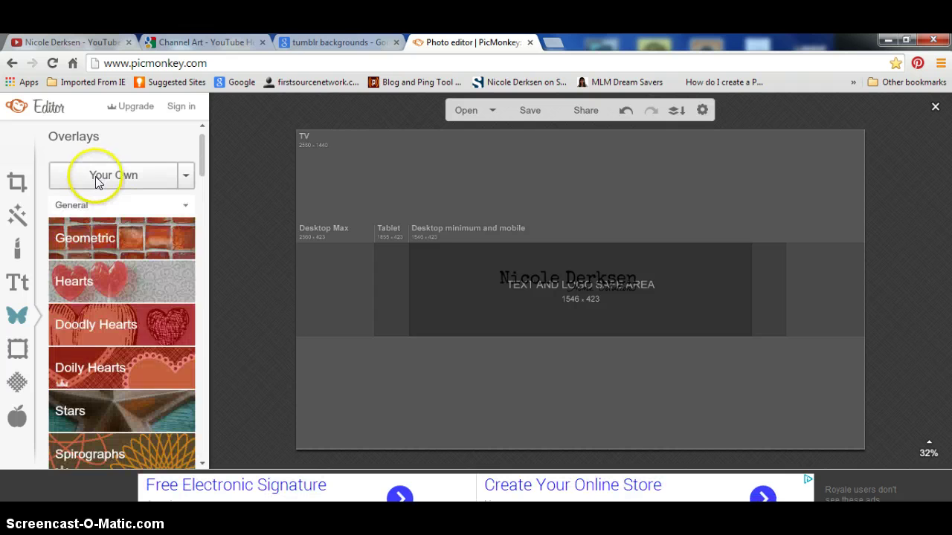
{"action": "left_click", "coordinate": [94, 178]}
{"action": "left_click", "coordinate": [300, 250]}
{"action": "scroll", "coordinate": [303, 255], "scroll_direction": "down", "scroll_amount": 5}
{"action": "scroll", "coordinate": [302, 256], "scroll_direction": "down", "scroll_amount": 3}
{"action": "scroll", "coordinate": [302, 255], "scroll_direction": "down", "scroll_amount": 3}
{"action": "left_click", "coordinate": [52, 246]}
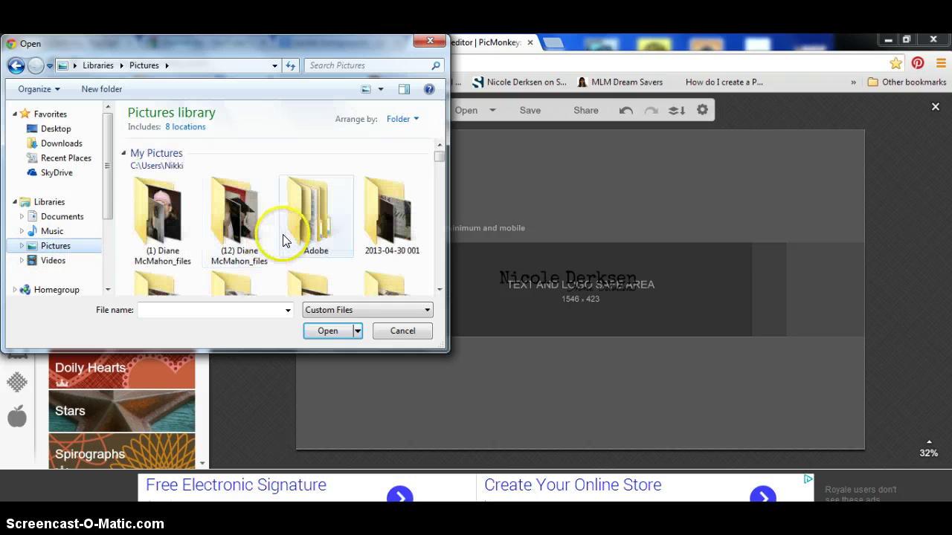
{"action": "scroll", "coordinate": [283, 241], "scroll_direction": "down", "scroll_amount": 5}
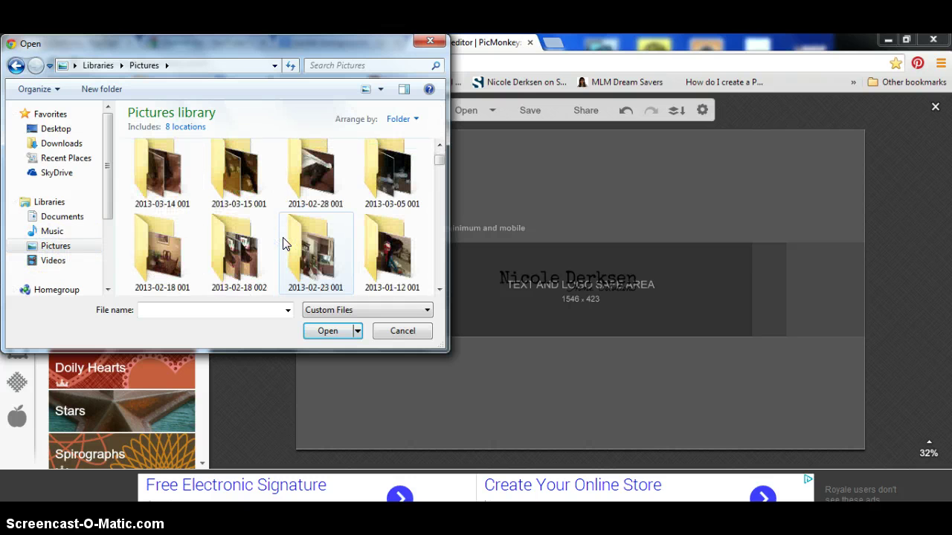
{"action": "scroll", "coordinate": [282, 241], "scroll_direction": "up", "scroll_amount": 10}
{"action": "scroll", "coordinate": [283, 242], "scroll_direction": "down", "scroll_amount": 2}
{"action": "scroll", "coordinate": [283, 242], "scroll_direction": "up", "scroll_amount": 2}
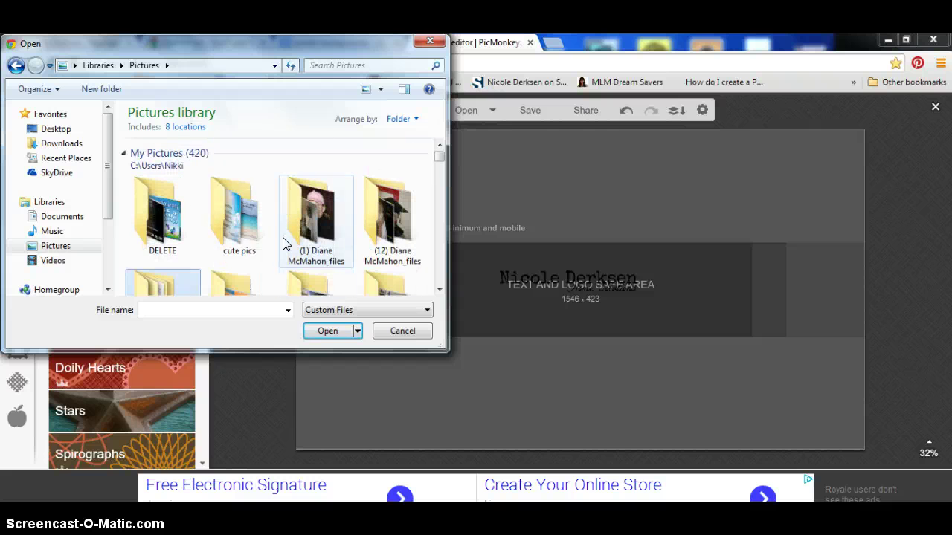
{"action": "left_click", "coordinate": [249, 250]}
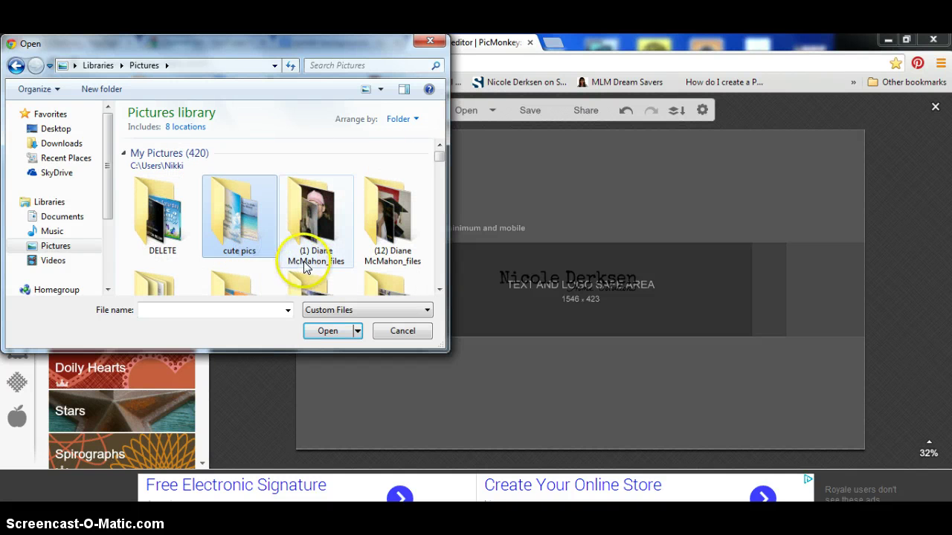
{"action": "scroll", "coordinate": [304, 267], "scroll_direction": "down", "scroll_amount": 3}
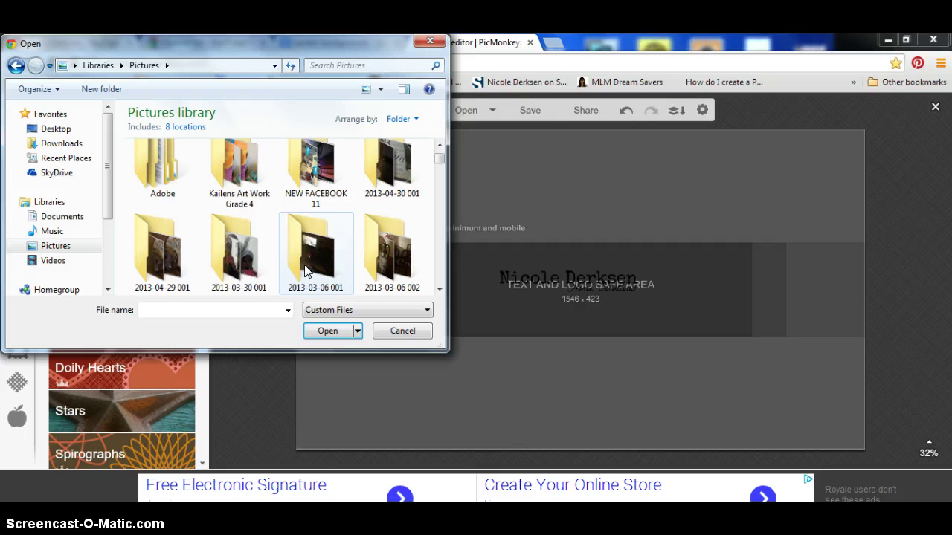
{"action": "double_click", "coordinate": [311, 207]}
{"action": "left_click", "coordinate": [311, 226]}
{"action": "scroll", "coordinate": [305, 234], "scroll_direction": "down", "scroll_amount": 5}
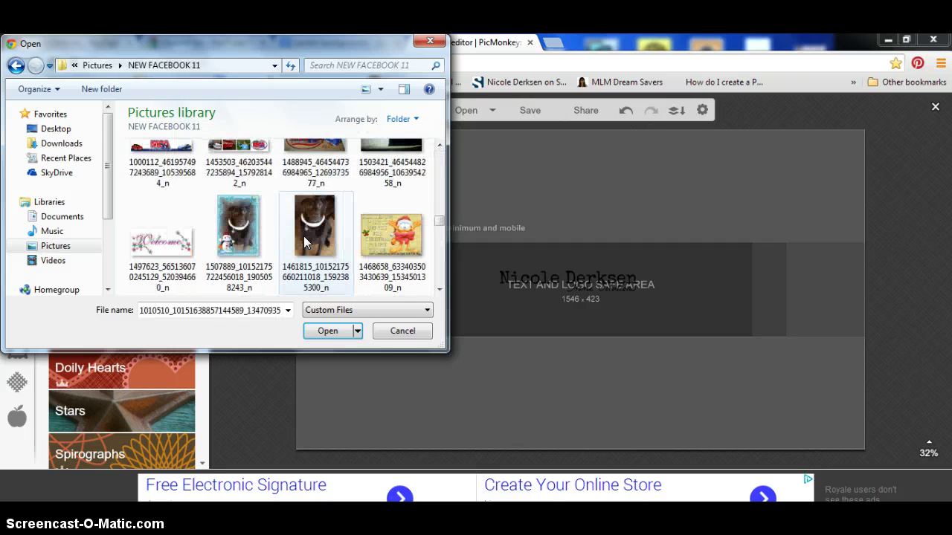
{"action": "left_click", "coordinate": [87, 248]}
{"action": "left_click", "coordinate": [59, 128]}
{"action": "scroll", "coordinate": [225, 232], "scroll_direction": "down", "scroll_amount": 5}
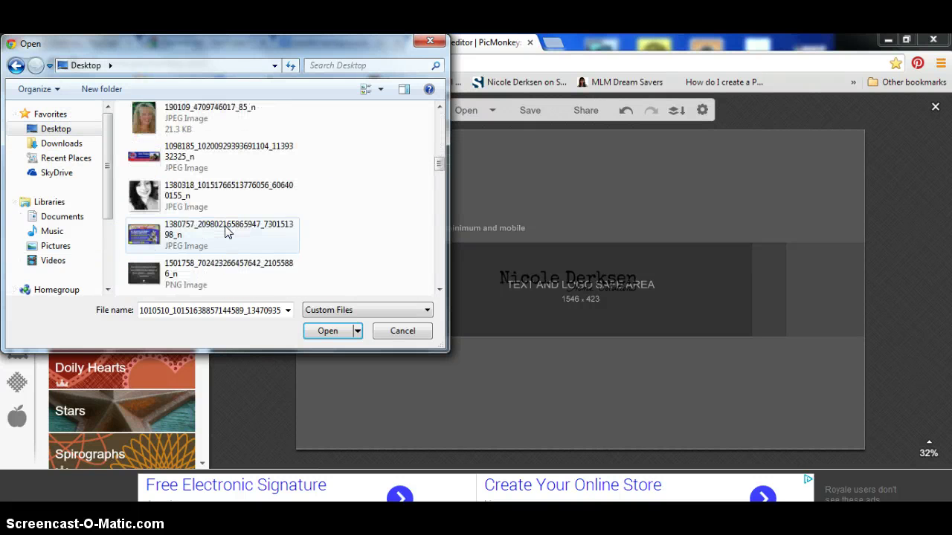
{"action": "left_click", "coordinate": [190, 240]}
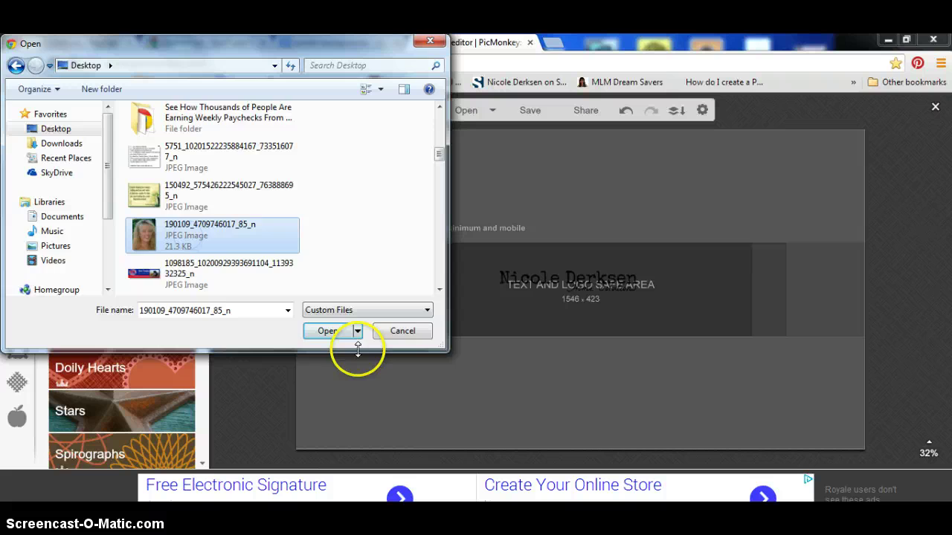
{"action": "left_click", "coordinate": [328, 331]}
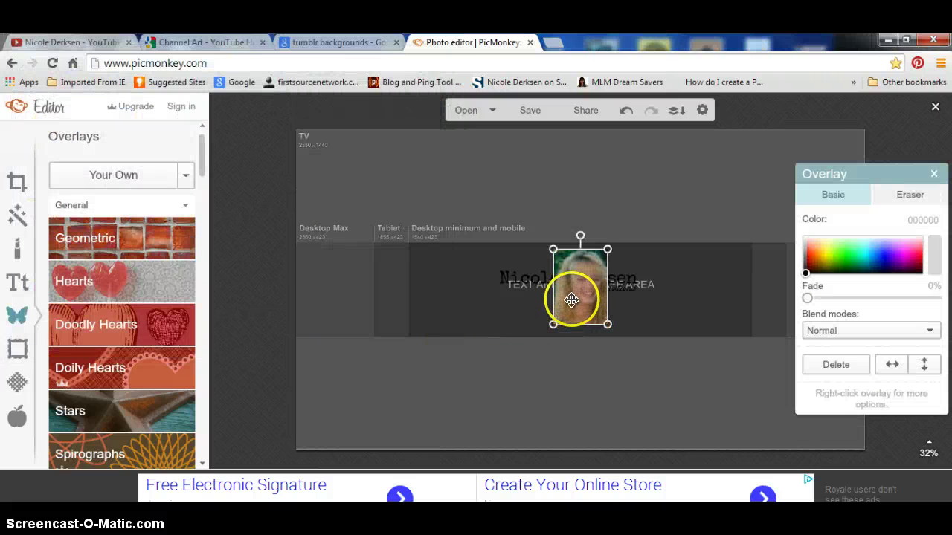
Move the portrait right of the name, shrink it slightly and tilt it clockwise.
{"action": "left_click_drag", "start_coordinate": [573, 297], "coordinate": [687, 302]}
{"action": "left_click_drag", "start_coordinate": [667, 255], "coordinate": [697, 305]}
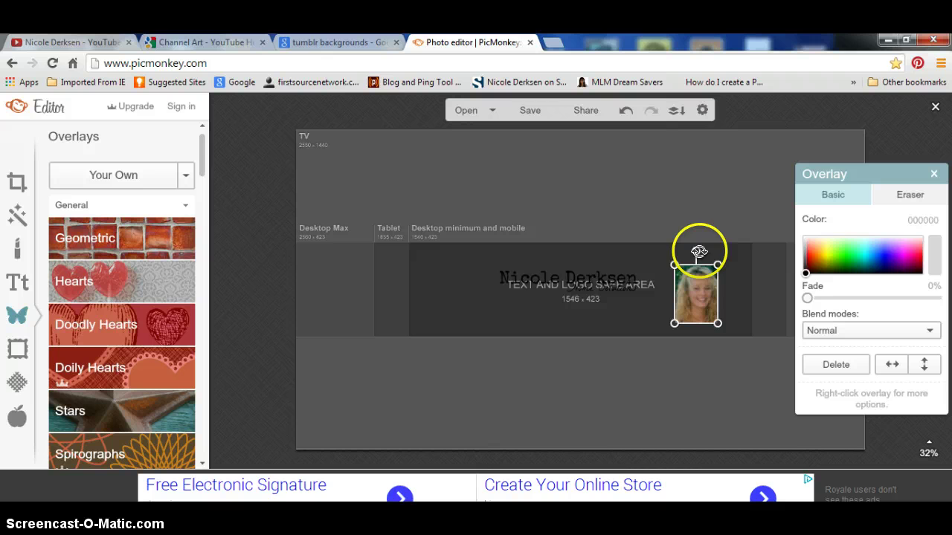
{"action": "left_click_drag", "start_coordinate": [700, 249], "coordinate": [710, 253]}
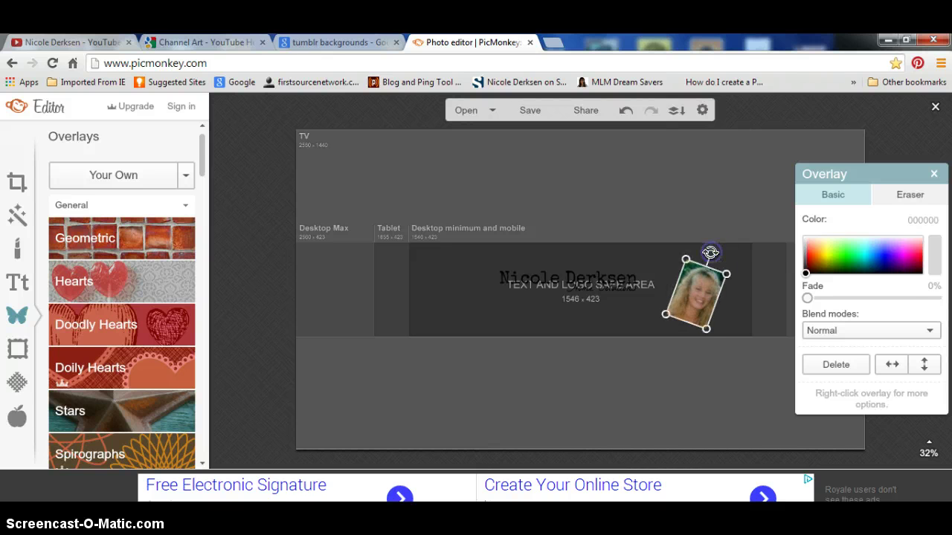
Erase the portrait's white border with the overlay Eraser.
{"action": "left_click", "coordinate": [903, 195]}
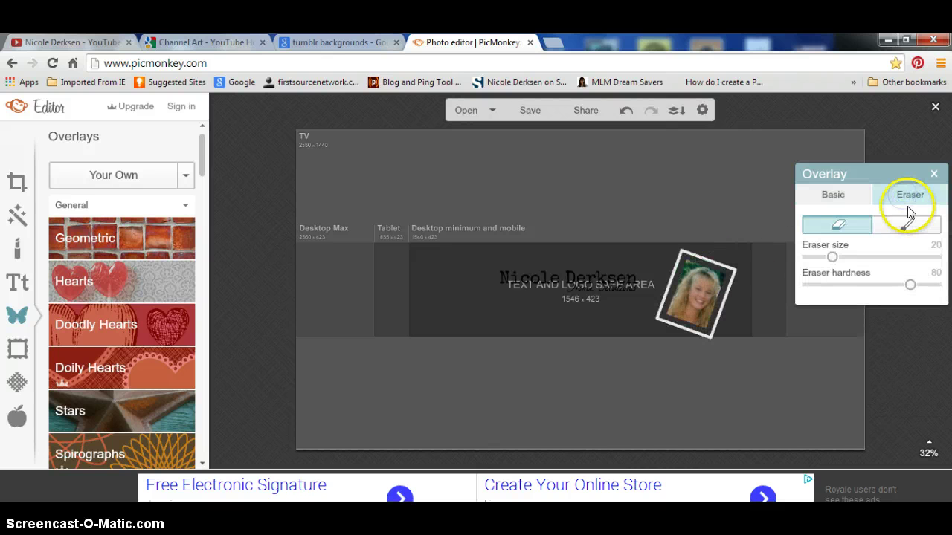
{"action": "left_click", "coordinate": [843, 230]}
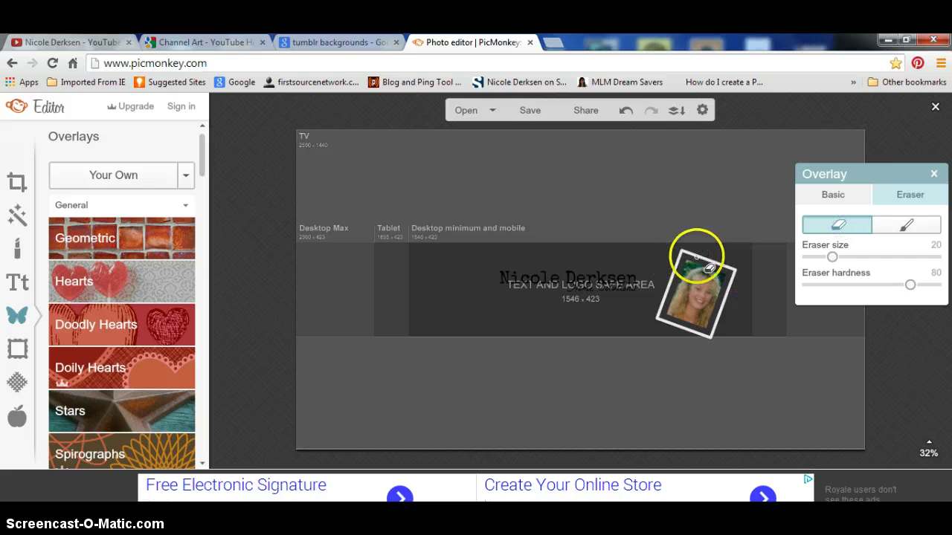
{"action": "left_click", "coordinate": [692, 259]}
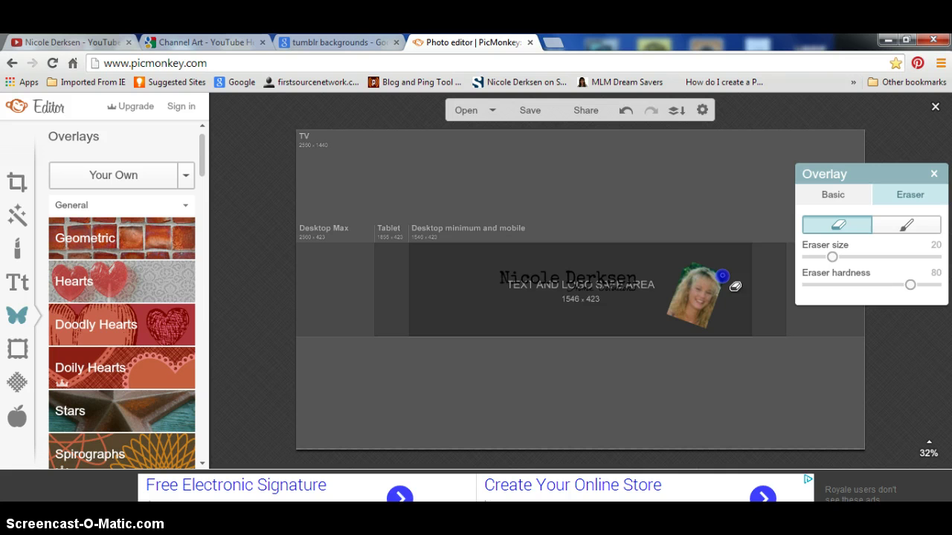
{"action": "mouse_move", "coordinate": [727, 284]}
{"action": "left_mouse_down"}
{"action": "mouse_move", "coordinate": [718, 314]}
{"action": "mouse_move", "coordinate": [695, 329]}
{"action": "left_mouse_up"}
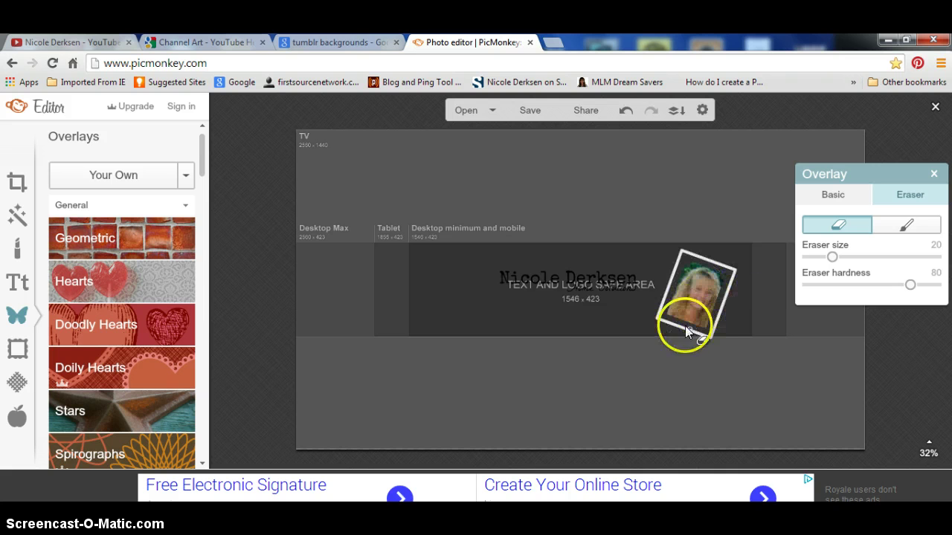
{"action": "left_click", "coordinate": [597, 339]}
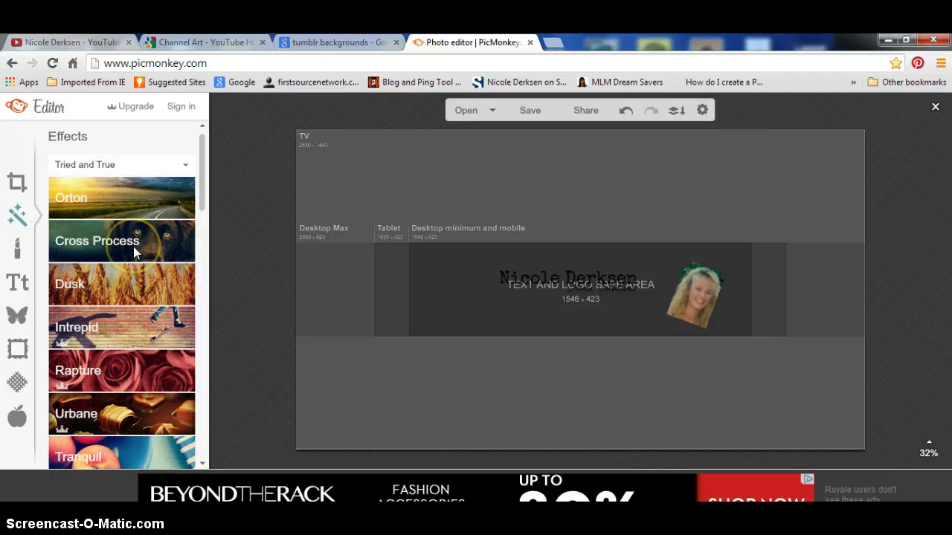
Paint the whole banner white with the Draw effect at brush size 600 and apply it.
{"action": "scroll", "coordinate": [134, 252], "scroll_direction": "down", "scroll_amount": 12}
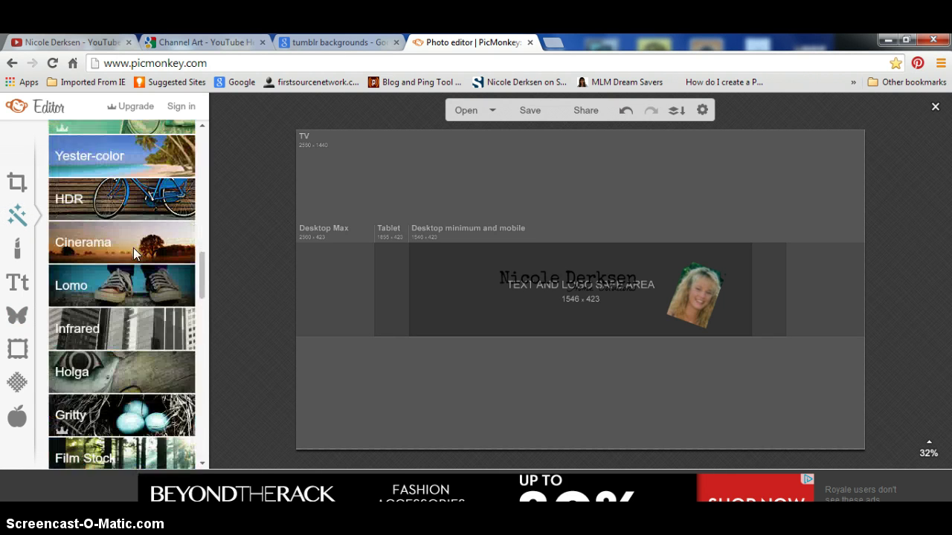
{"action": "scroll", "coordinate": [134, 253], "scroll_direction": "down", "scroll_amount": 10}
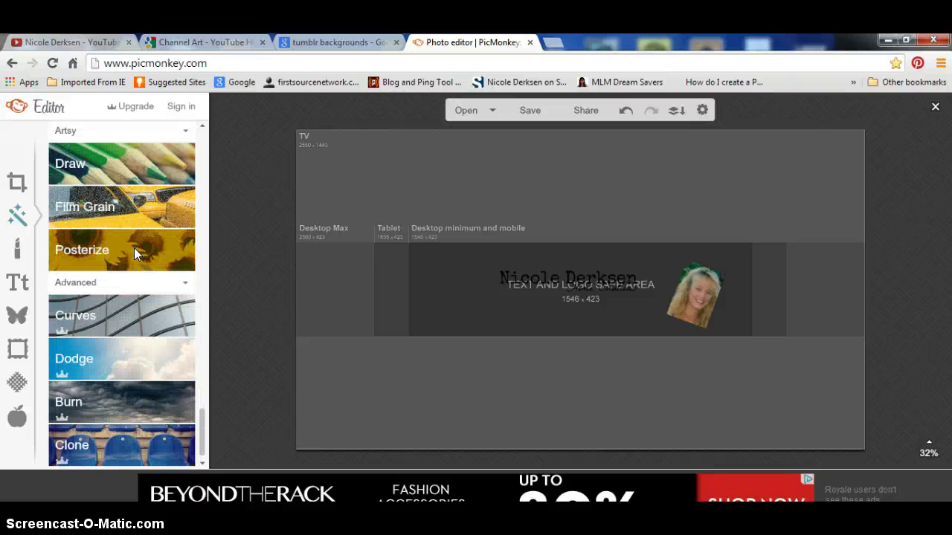
{"action": "left_click", "coordinate": [105, 166]}
{"action": "left_click_drag", "start_coordinate": [122, 295], "coordinate": [171, 294]}
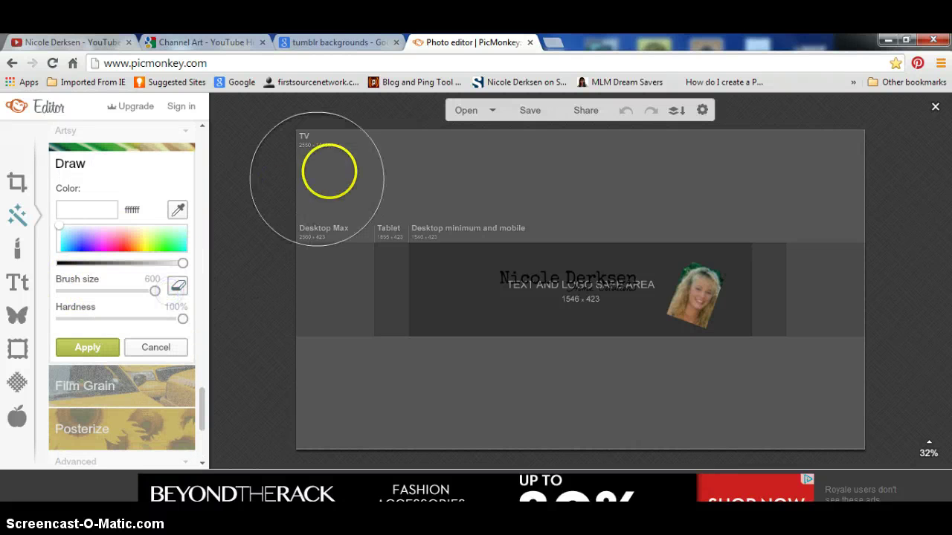
{"action": "mouse_move", "coordinate": [340, 148]}
{"action": "left_mouse_down"}
{"action": "mouse_move", "coordinate": [335, 387]}
{"action": "mouse_move", "coordinate": [370, 360]}
{"action": "mouse_move", "coordinate": [380, 159]}
{"action": "mouse_move", "coordinate": [516, 397]}
{"action": "mouse_move", "coordinate": [485, 155]}
{"action": "mouse_move", "coordinate": [542, 201]}
{"action": "mouse_move", "coordinate": [618, 378]}
{"action": "mouse_move", "coordinate": [609, 359]}
{"action": "left_mouse_up"}
{"action": "mouse_move", "coordinate": [615, 391]}
{"action": "left_mouse_down"}
{"action": "mouse_move", "coordinate": [629, 412]}
{"action": "mouse_move", "coordinate": [592, 228]}
{"action": "mouse_move", "coordinate": [603, 178]}
{"action": "mouse_move", "coordinate": [641, 180]}
{"action": "mouse_move", "coordinate": [686, 436]}
{"action": "mouse_move", "coordinate": [676, 283]}
{"action": "mouse_move", "coordinate": [691, 171]}
{"action": "mouse_move", "coordinate": [805, 413]}
{"action": "mouse_move", "coordinate": [828, 380]}
{"action": "mouse_move", "coordinate": [810, 134]}
{"action": "mouse_move", "coordinate": [831, 248]}
{"action": "mouse_move", "coordinate": [815, 387]}
{"action": "left_mouse_up"}
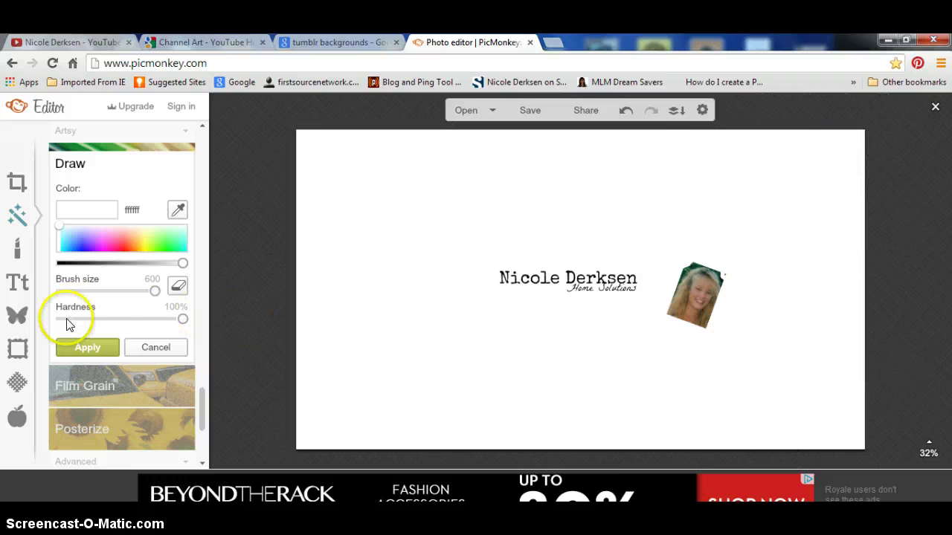
{"action": "left_click", "coordinate": [98, 347]}
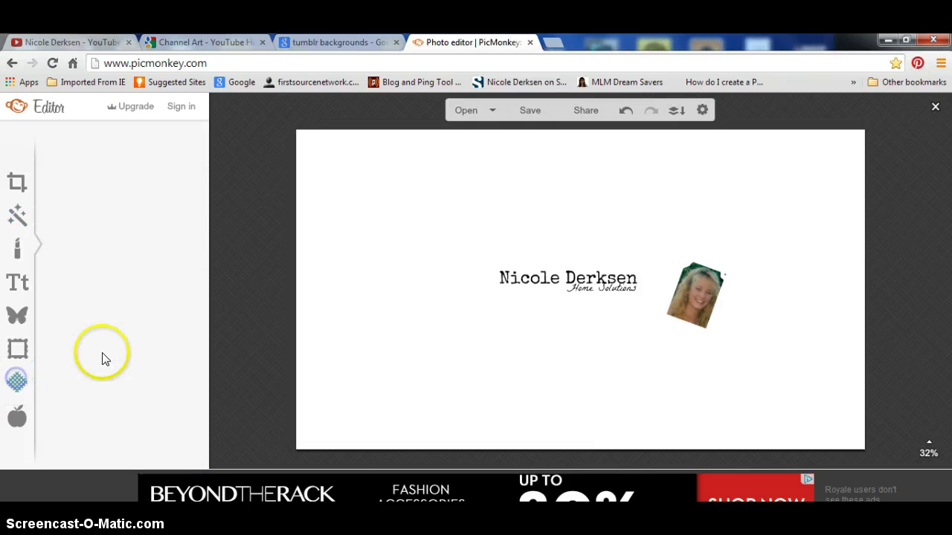
Start a custom texture from Textures > Your Own and browse the files for the tumblr-backgrounds PNG.
{"action": "left_click", "coordinate": [107, 186]}
{"action": "left_click", "coordinate": [107, 212]}
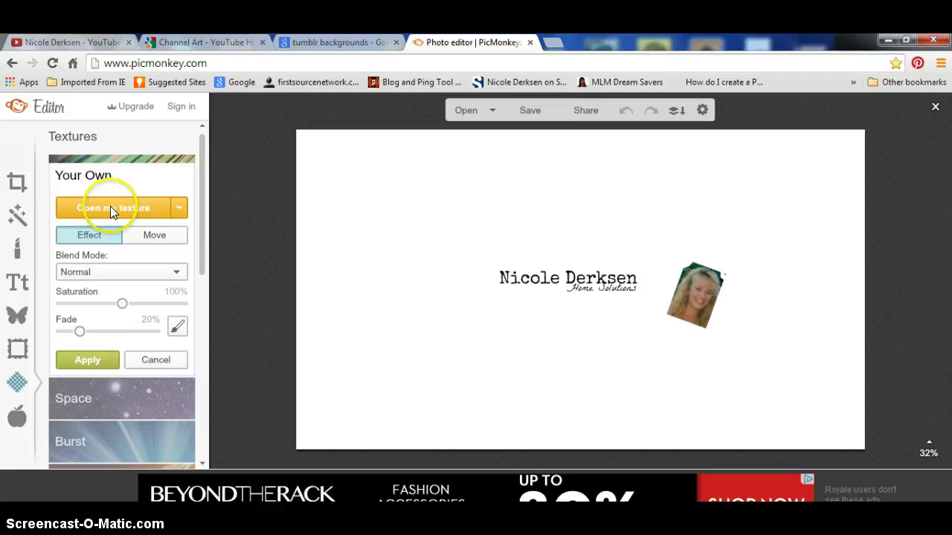
{"action": "left_click", "coordinate": [150, 210]}
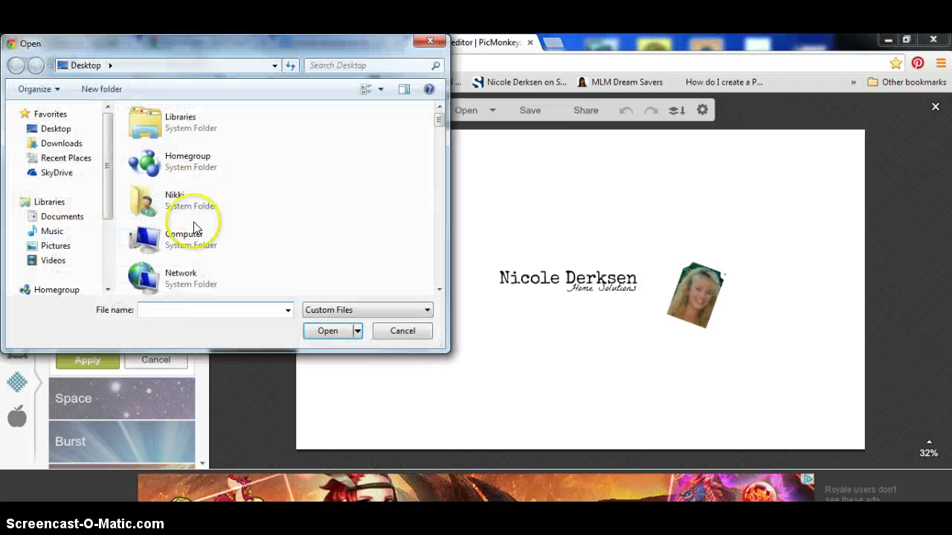
{"action": "scroll", "coordinate": [219, 227], "scroll_direction": "down", "scroll_amount": 5}
{"action": "scroll", "coordinate": [219, 233], "scroll_direction": "down", "scroll_amount": 10}
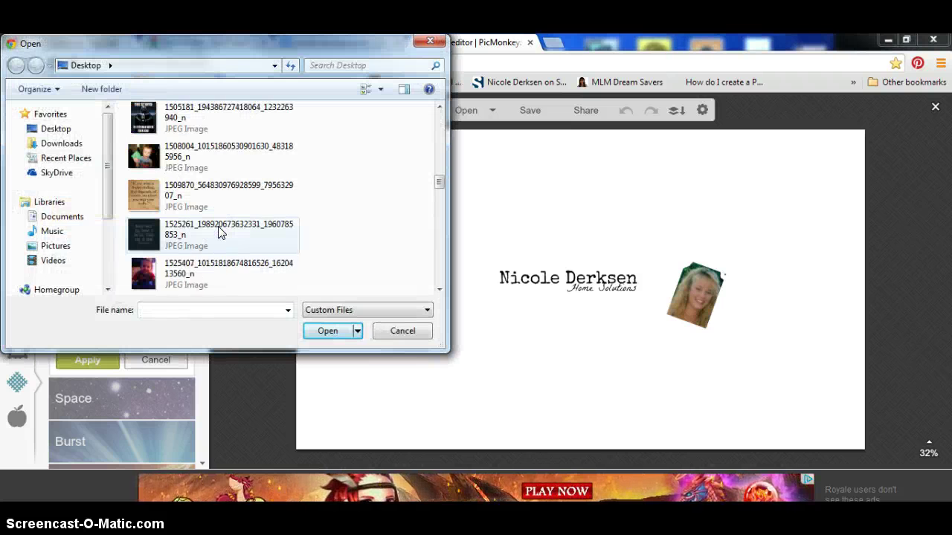
{"action": "scroll", "coordinate": [219, 233], "scroll_direction": "down", "scroll_amount": 5}
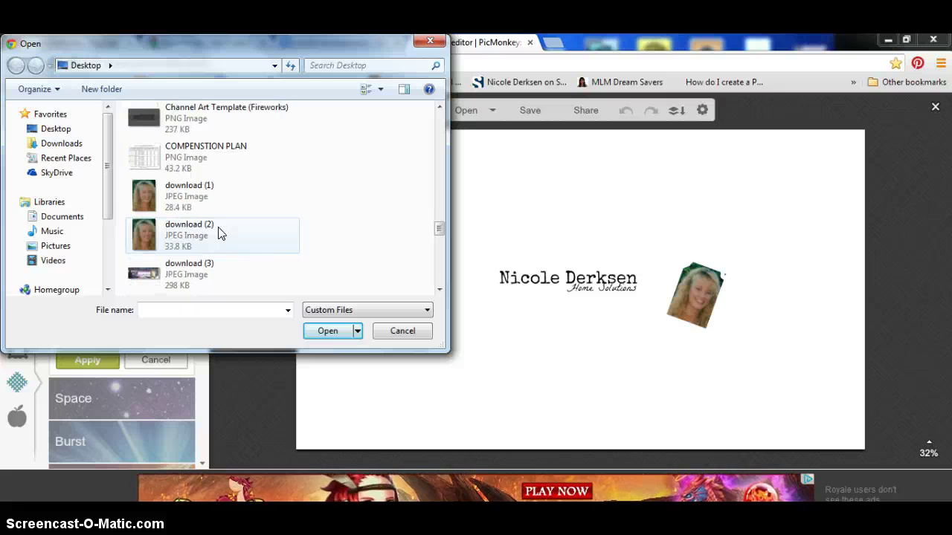
{"action": "scroll", "coordinate": [220, 232], "scroll_direction": "down", "scroll_amount": 3}
{"action": "scroll", "coordinate": [220, 233], "scroll_direction": "down", "scroll_amount": 8}
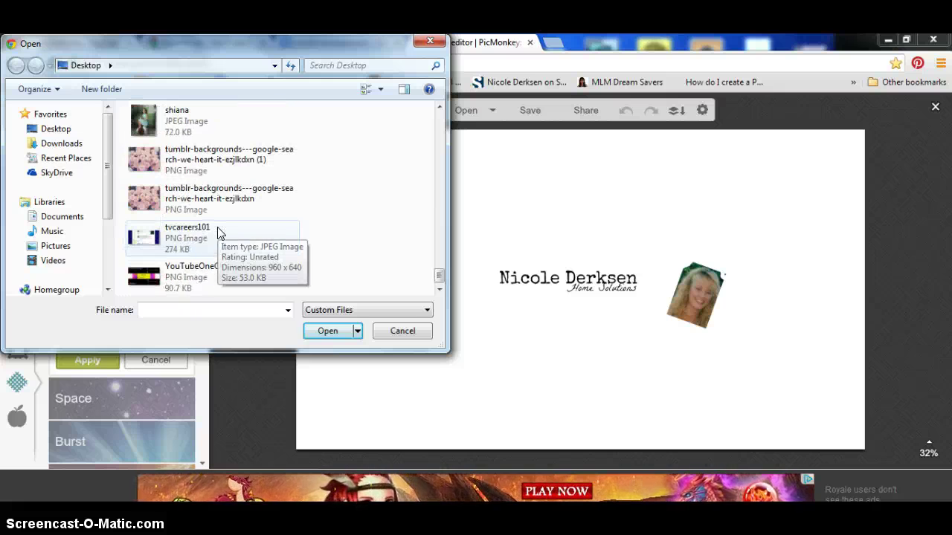
Load the pink roses PNG as the texture, fade it to about 55%, and apply it.
{"action": "left_click", "coordinate": [209, 205]}
{"action": "left_click", "coordinate": [328, 331]}
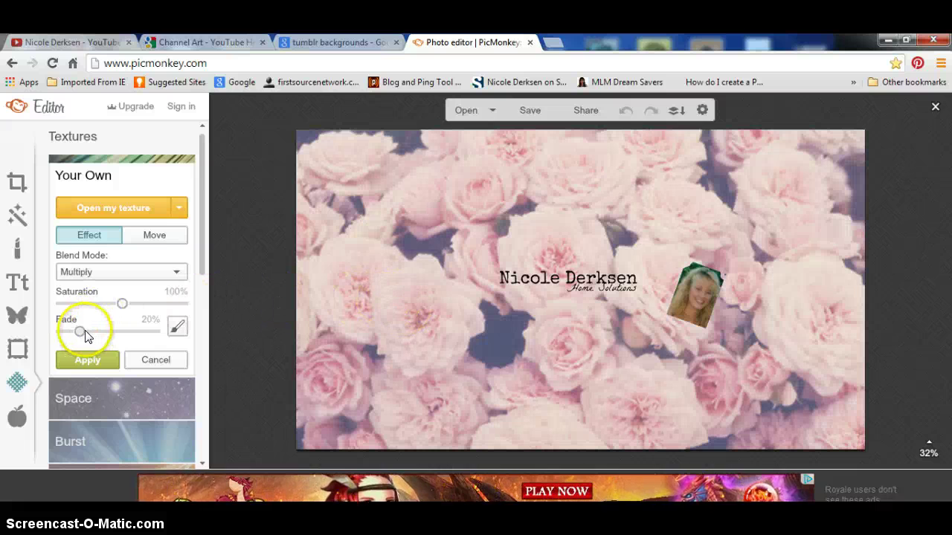
{"action": "left_click_drag", "start_coordinate": [84, 337], "coordinate": [115, 339]}
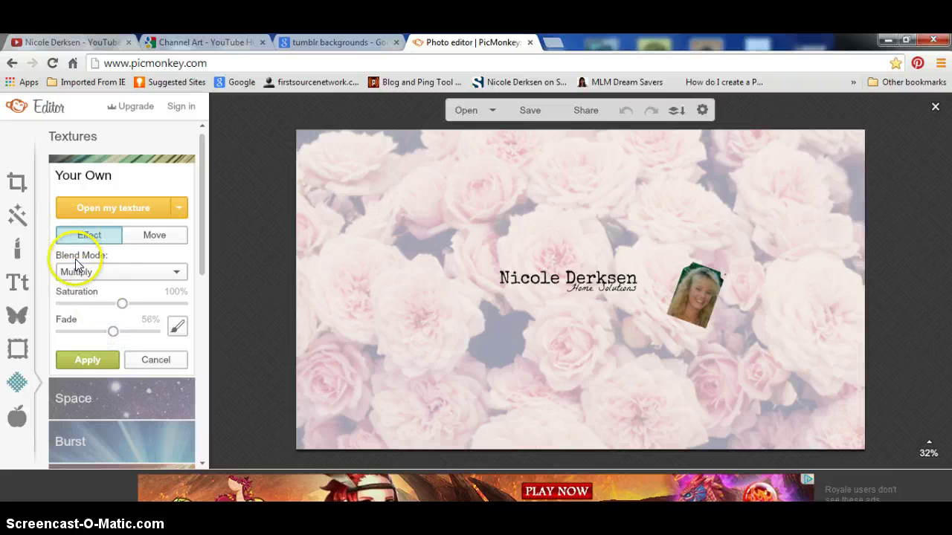
{"action": "left_click", "coordinate": [108, 363]}
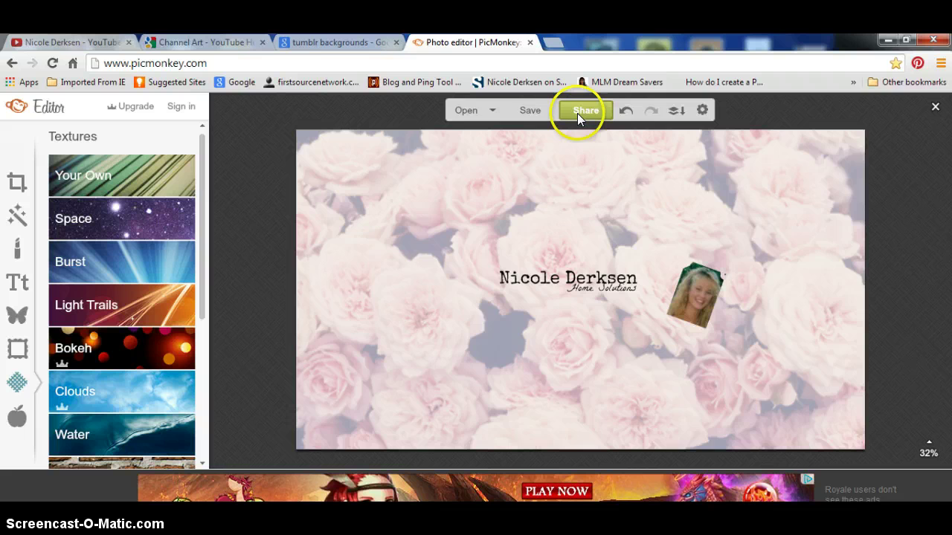
Save the rose banner as a JPG to My computer, then return to the YouTube tab.
{"action": "left_click", "coordinate": [537, 112]}
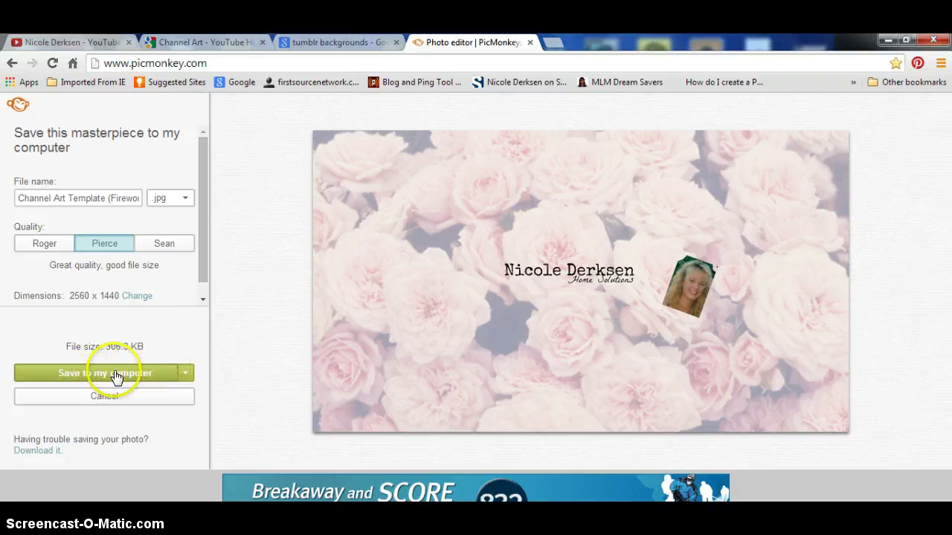
{"action": "left_click", "coordinate": [184, 372]}
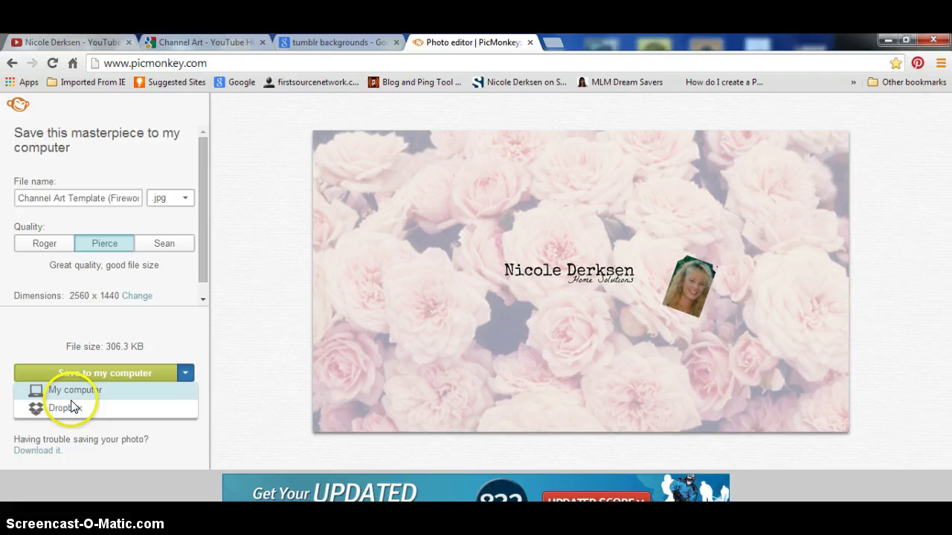
{"action": "left_click", "coordinate": [165, 398]}
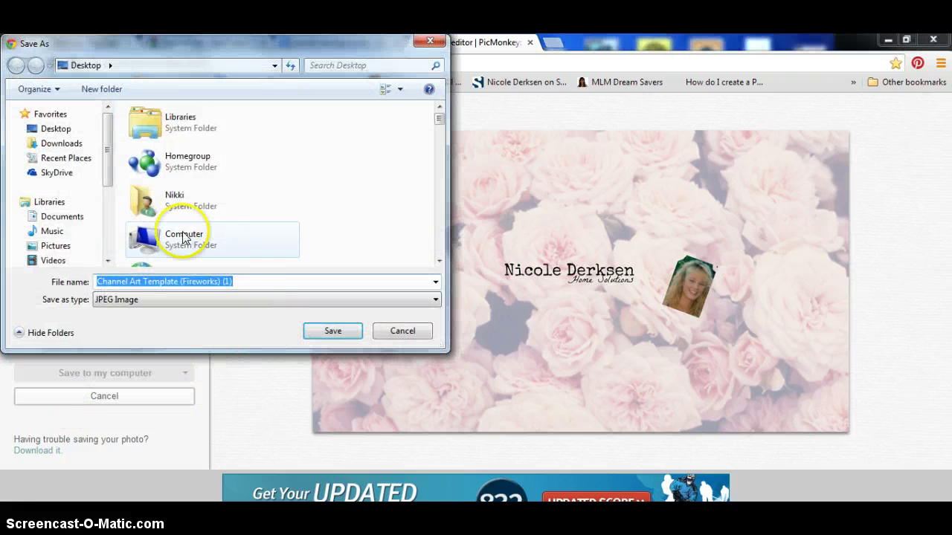
{"action": "left_click", "coordinate": [342, 336]}
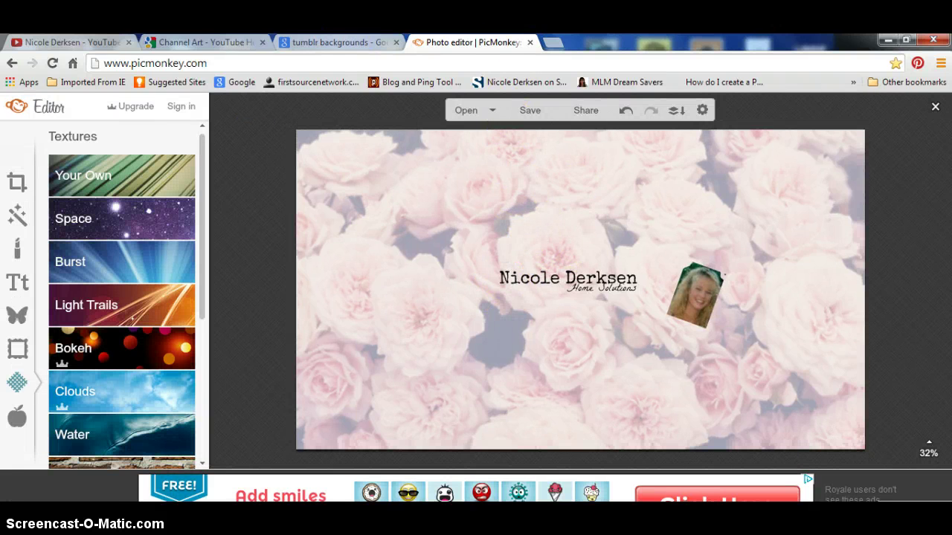
{"action": "left_click", "coordinate": [71, 42]}
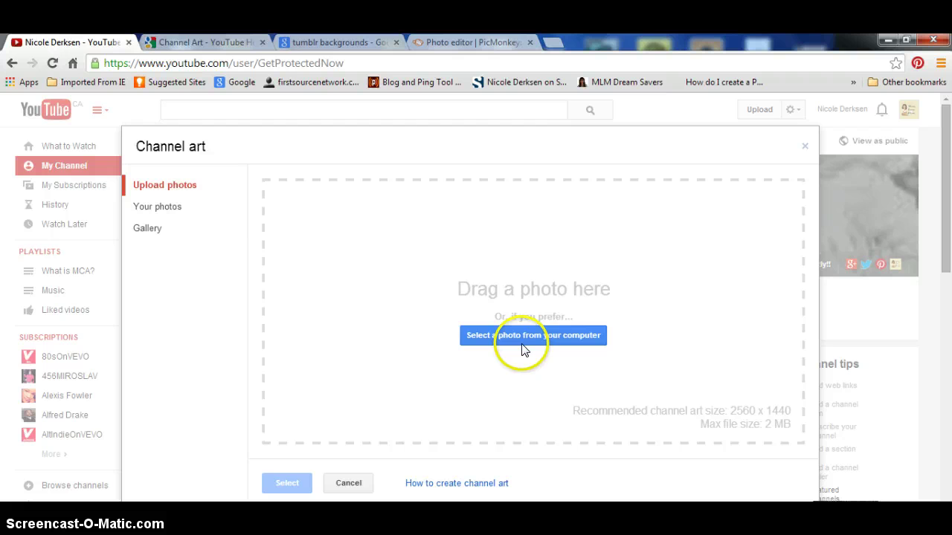
Close the Channel art upload window and dismiss the banner's pencil edit menu.
{"action": "left_click", "coordinate": [803, 146]}
{"action": "left_click", "coordinate": [906, 165]}
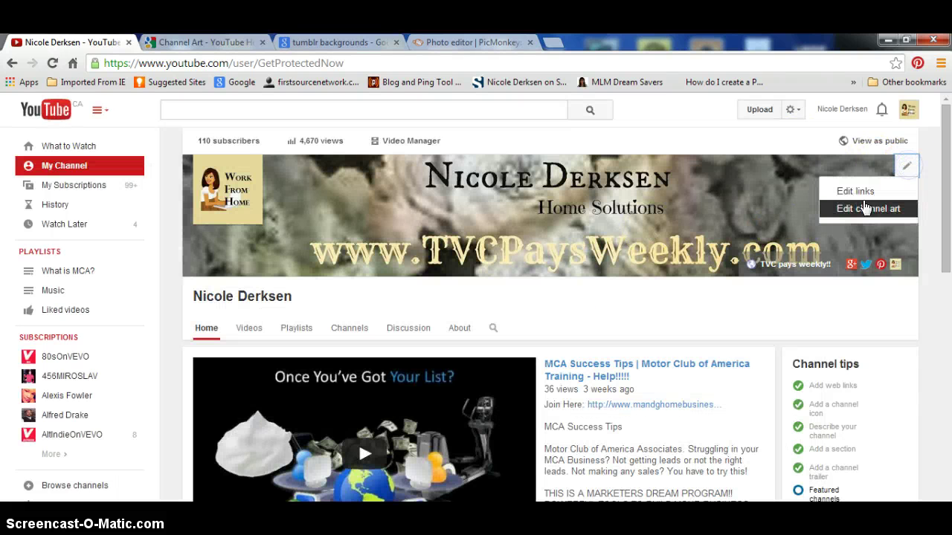
{"action": "left_click", "coordinate": [604, 299]}
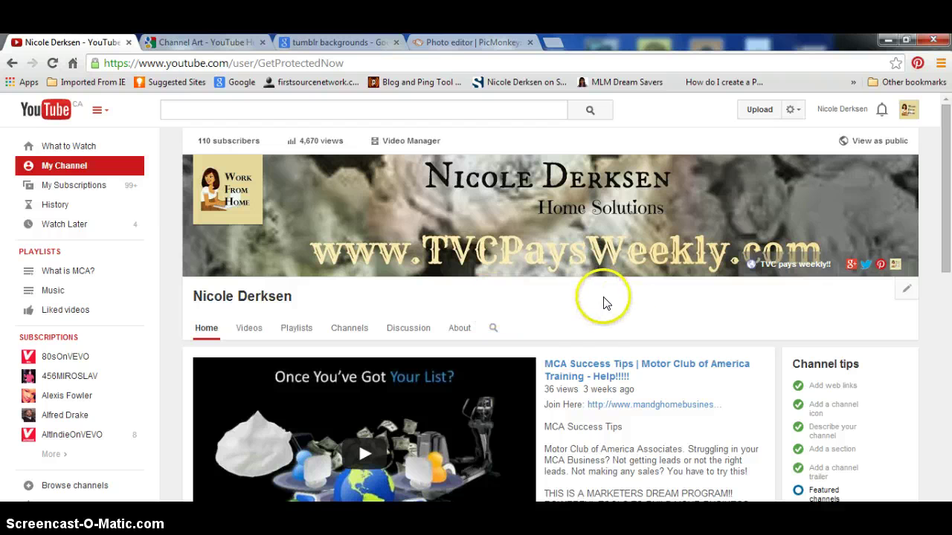